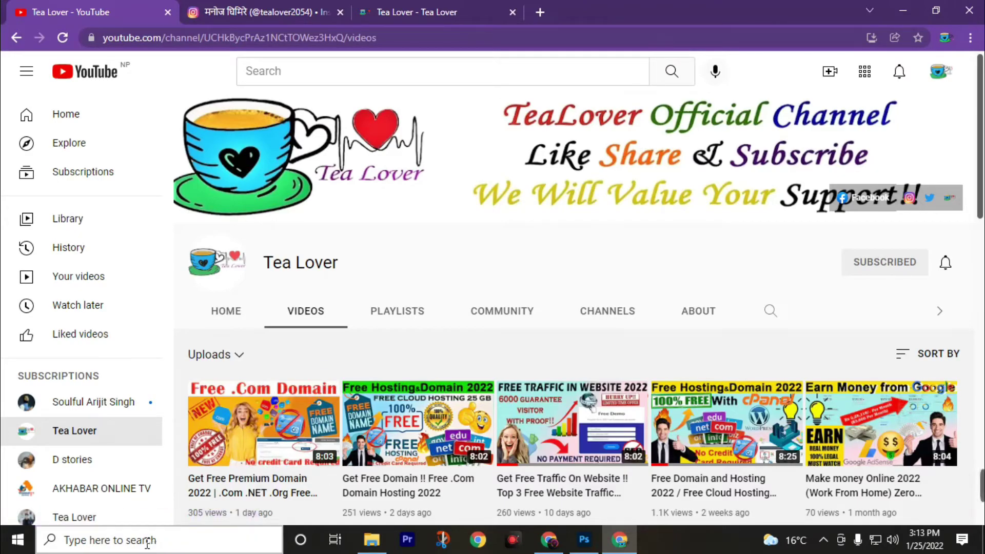
Start a Windows taskbar search from the Tea Lover channel's Videos page.
{"action": "left_click", "coordinate": [147, 543]}
Search 'res' and bring up the Reset this PC 'Get started' choices in Settings.
{"action": "type", "text": "res"}
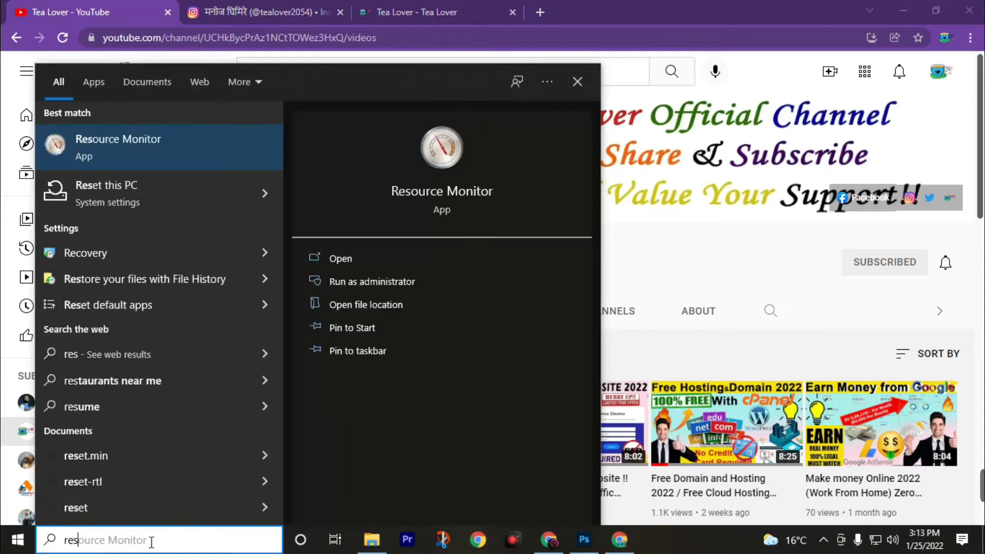
{"action": "left_click", "coordinate": [146, 191]}
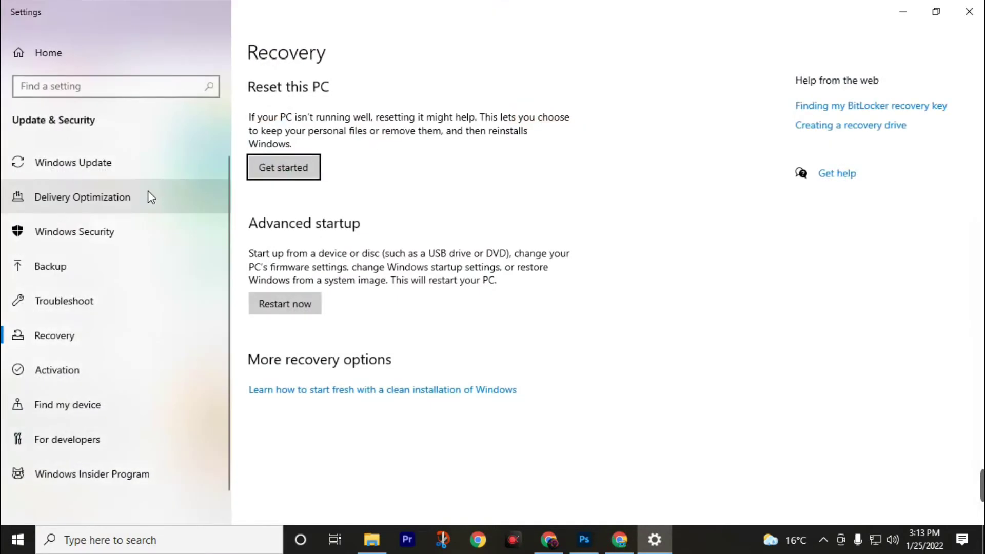
{"action": "left_click", "coordinate": [264, 176]}
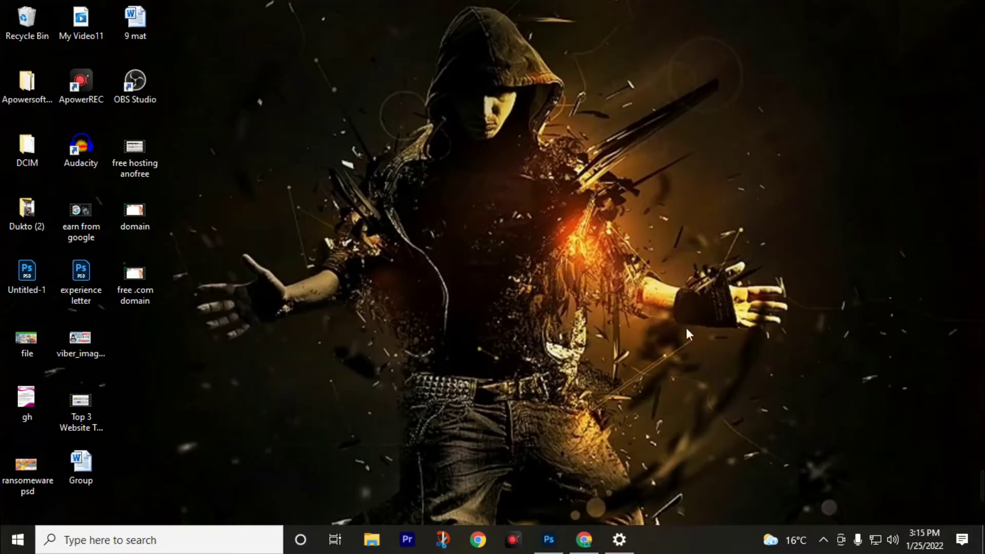
Return to Chrome's Tea Lover tab and open the '.Qqqw Ransomware data recovery Process' post.
{"action": "left_click", "coordinate": [584, 539]}
{"action": "left_click", "coordinate": [399, 17]}
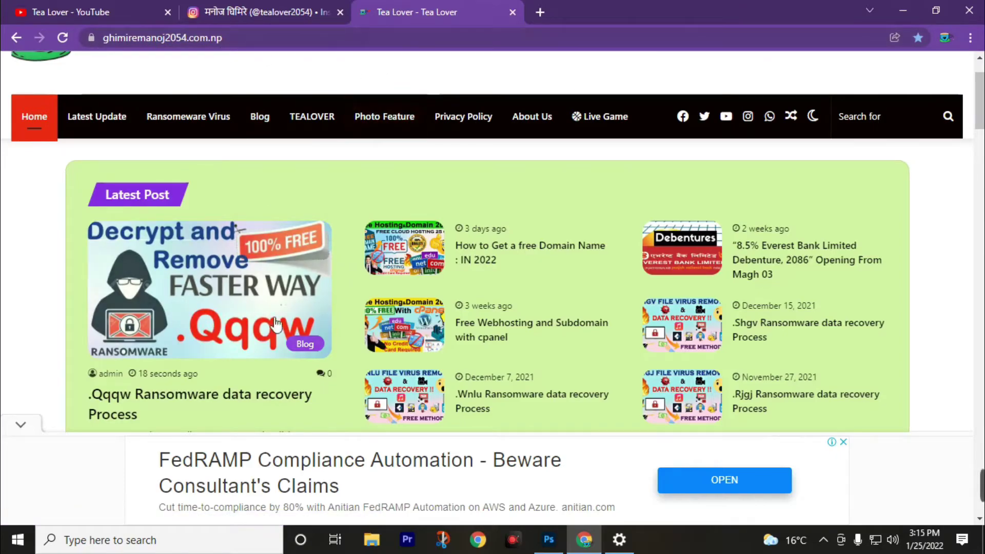
{"action": "scroll", "coordinate": [156, 372], "scroll_direction": "down", "scroll_amount": 1}
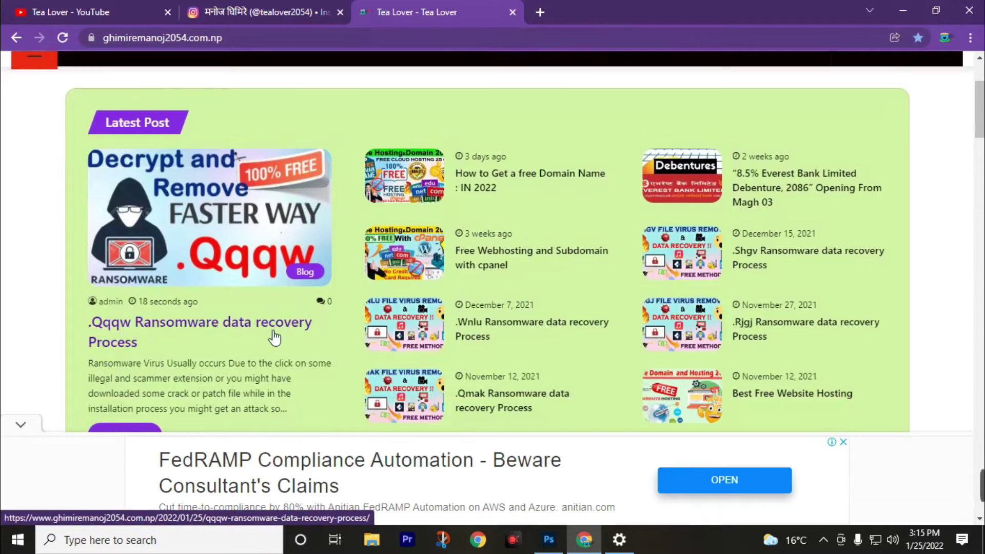
{"action": "scroll", "coordinate": [214, 374], "scroll_direction": "down", "scroll_amount": 1}
{"action": "scroll", "coordinate": [213, 374], "scroll_direction": "up", "scroll_amount": 3}
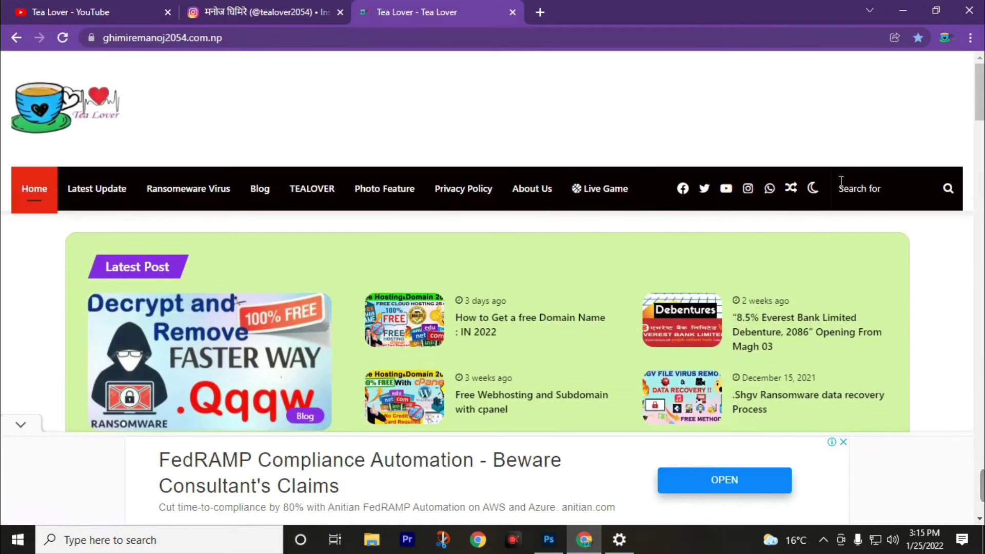
{"action": "left_click", "coordinate": [859, 188]}
{"action": "scroll", "coordinate": [857, 224], "scroll_direction": "down", "scroll_amount": 3}
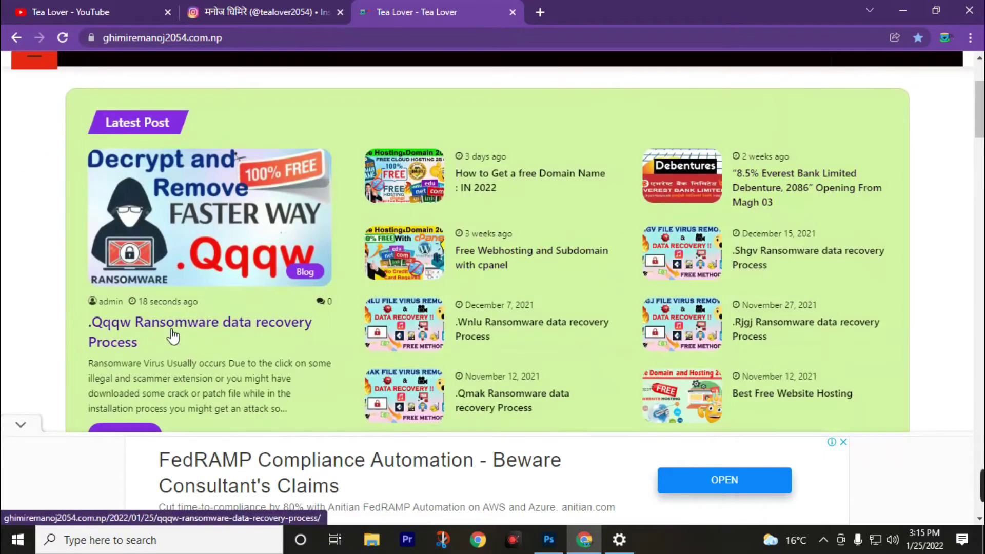
{"action": "left_click", "coordinate": [173, 338]}
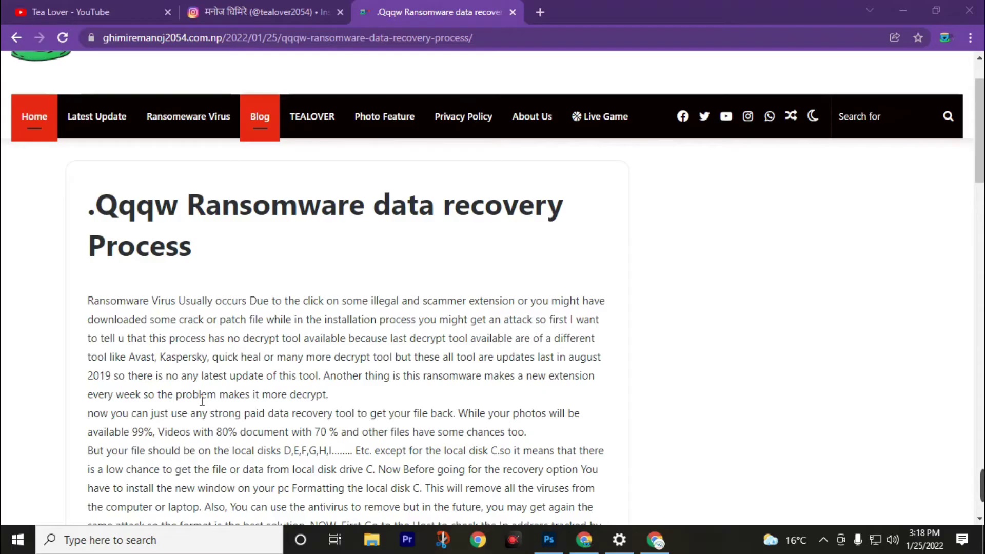
Select the article's archive password, then follow its Download link to steller Data Recovery.rar.
{"action": "scroll", "coordinate": [202, 401], "scroll_direction": "down", "scroll_amount": 6}
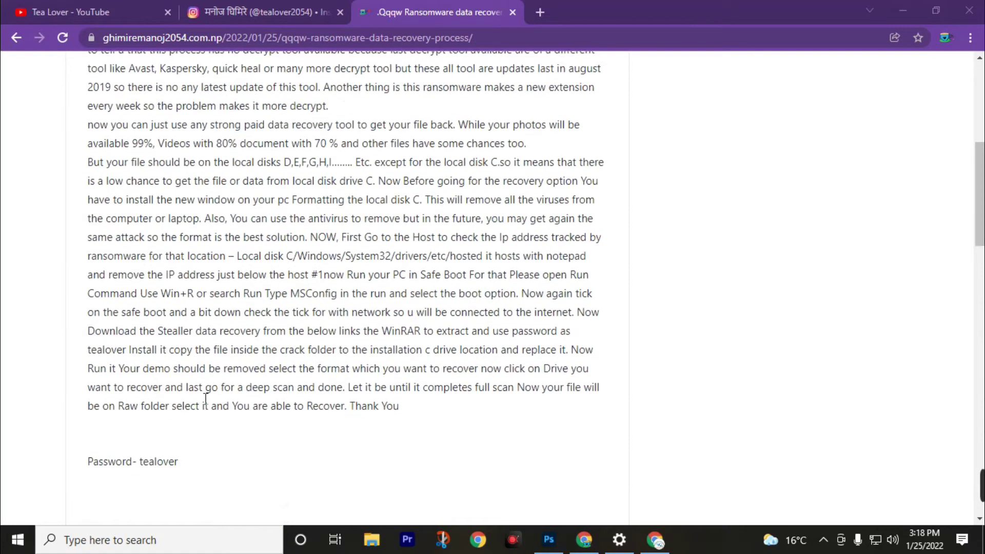
{"action": "scroll", "coordinate": [204, 399], "scroll_direction": "up", "scroll_amount": 4}
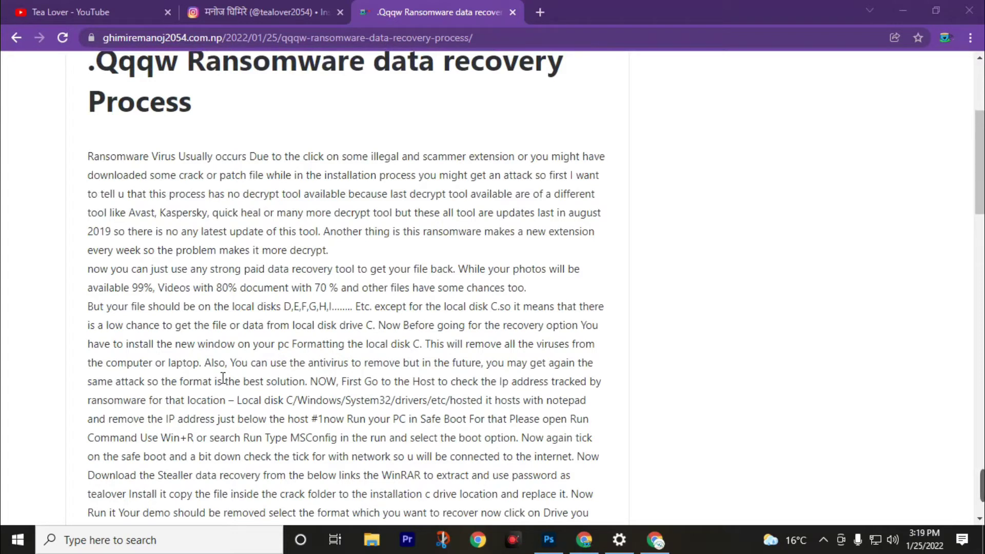
{"action": "scroll", "coordinate": [241, 400], "scroll_direction": "down", "scroll_amount": 15}
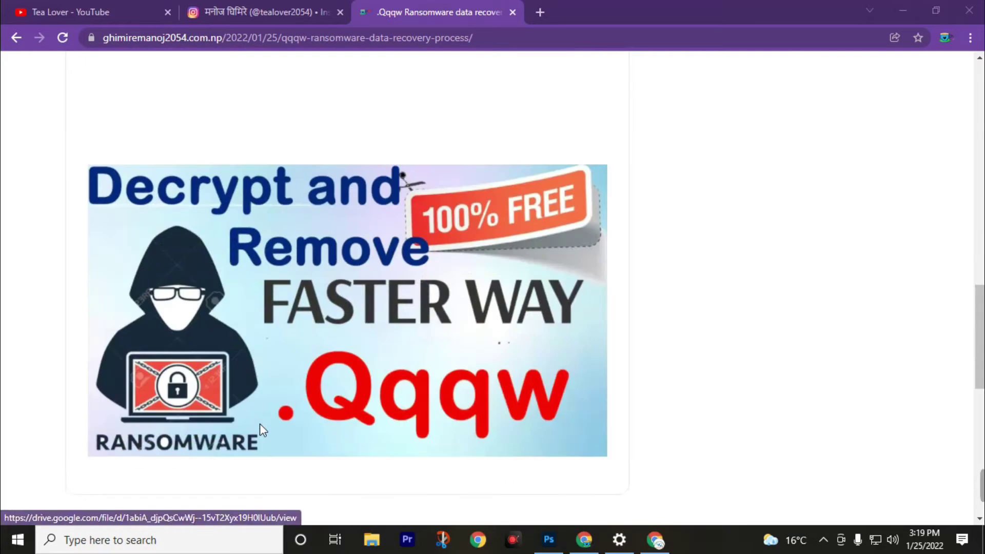
{"action": "scroll", "coordinate": [261, 421], "scroll_direction": "up", "scroll_amount": 5}
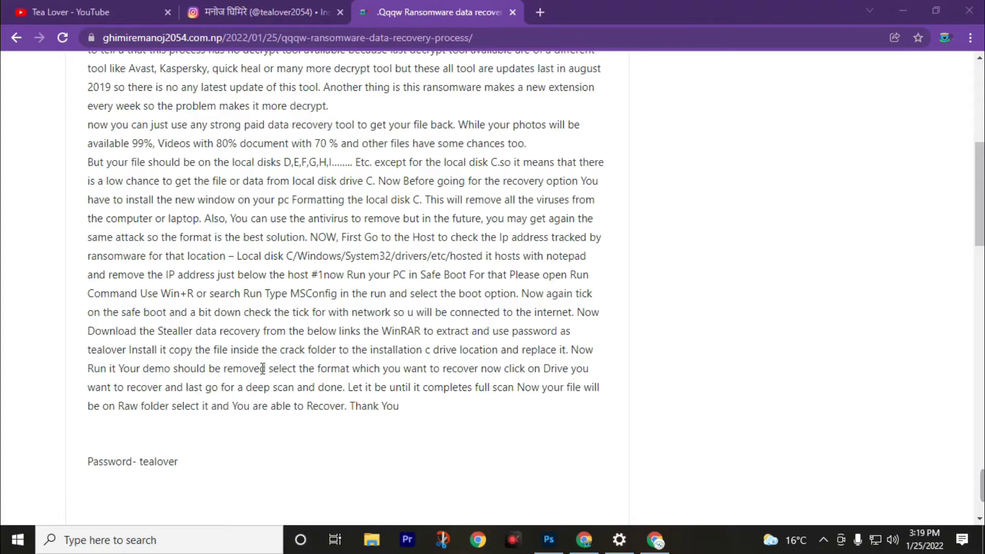
{"action": "scroll", "coordinate": [263, 369], "scroll_direction": "down", "scroll_amount": 5}
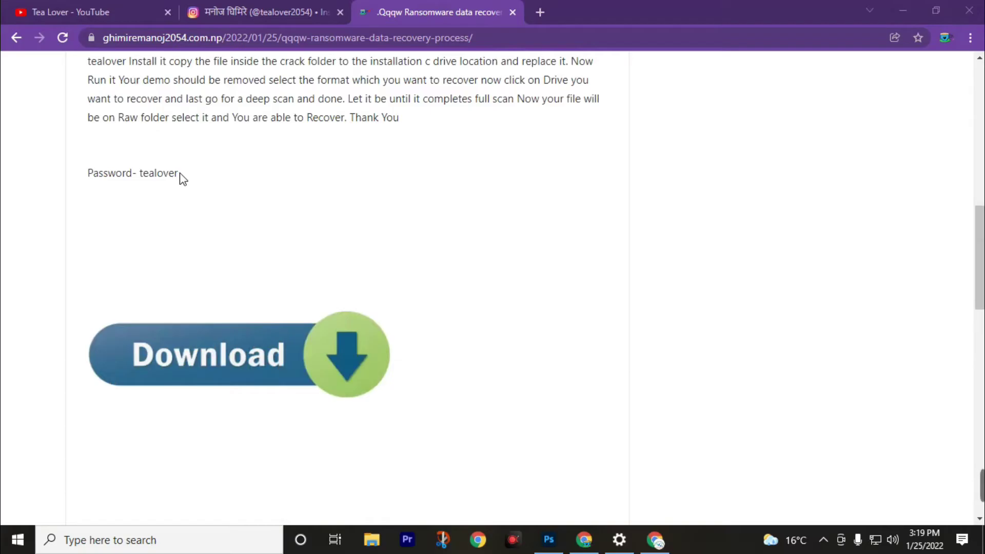
{"action": "left_click_drag", "start_coordinate": [179, 174], "coordinate": [140, 173]}
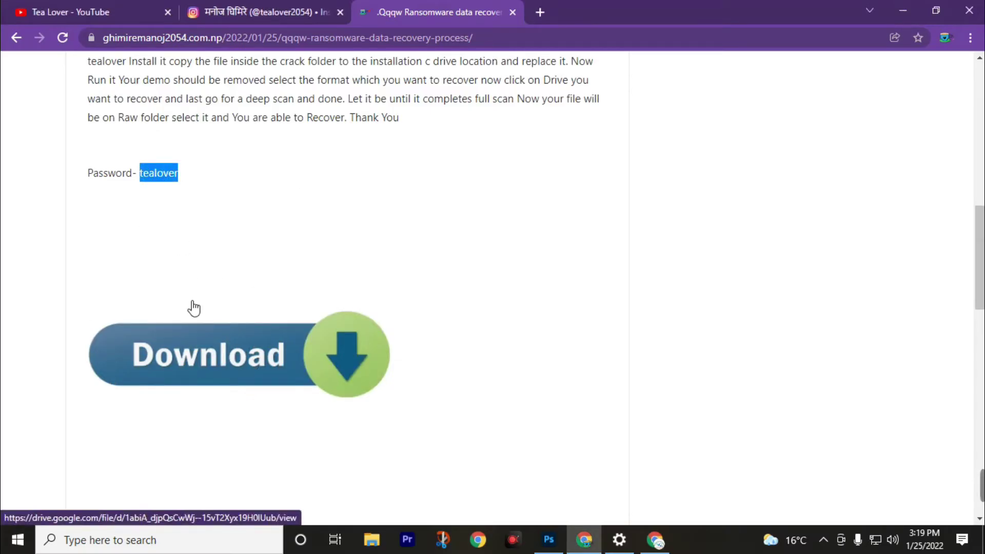
{"action": "left_click", "coordinate": [201, 359]}
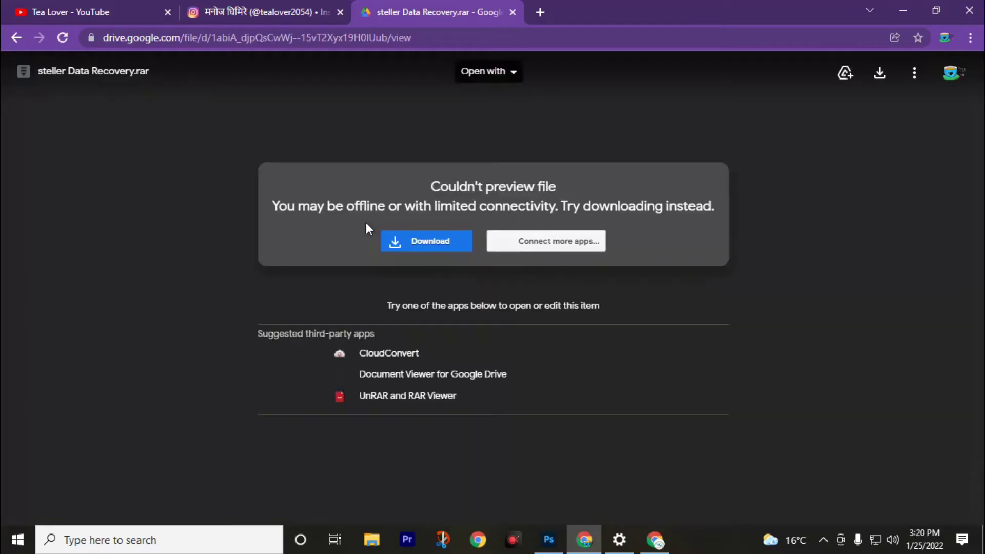
Download steller Data Recovery.rar despite the virus-scan warning and show it in Downloads.
{"action": "left_click", "coordinate": [437, 251]}
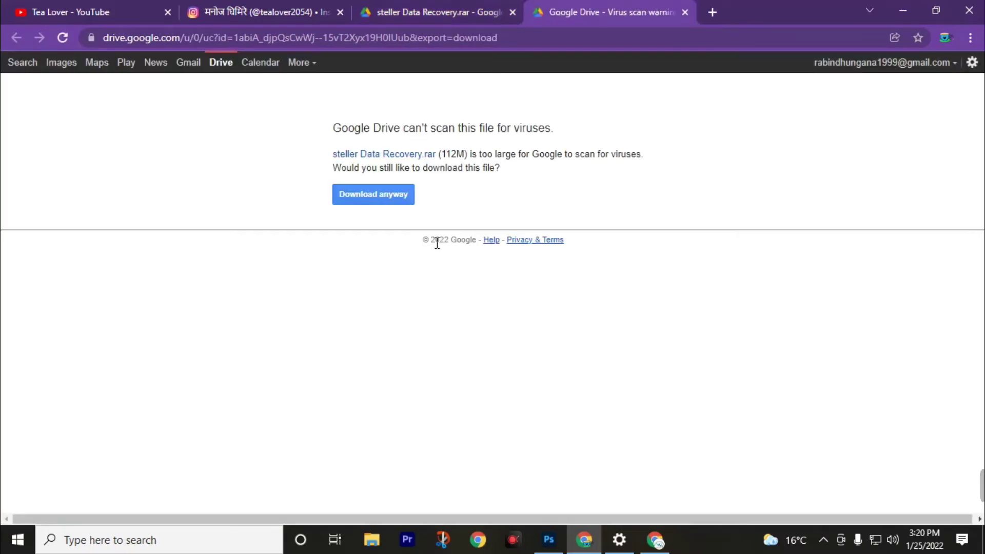
{"action": "left_click", "coordinate": [367, 197]}
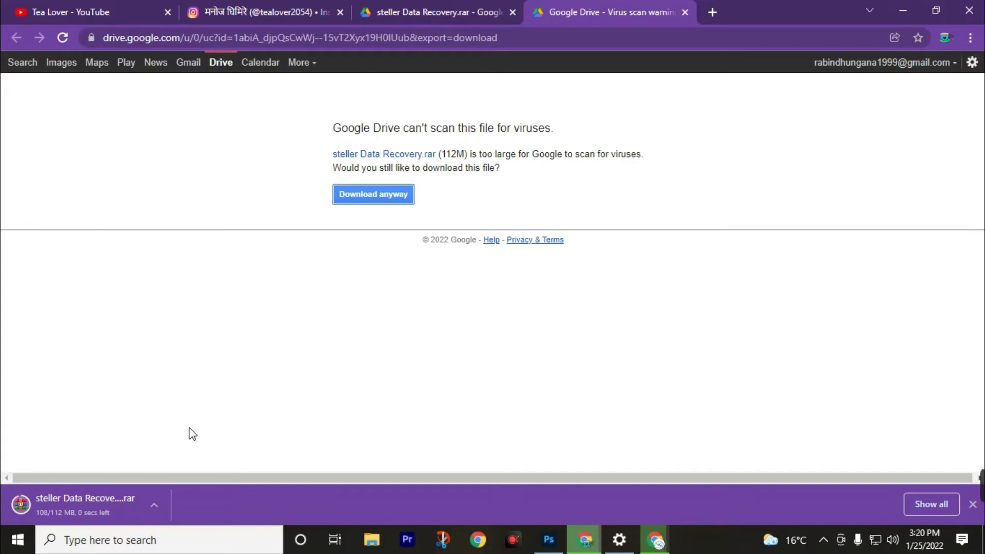
{"action": "left_click", "coordinate": [156, 507]}
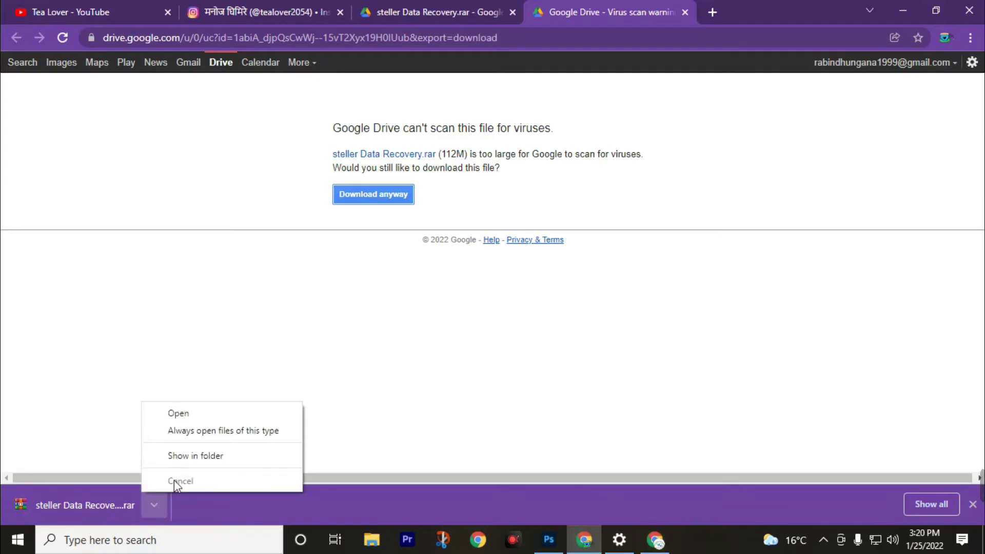
{"action": "left_click", "coordinate": [199, 456]}
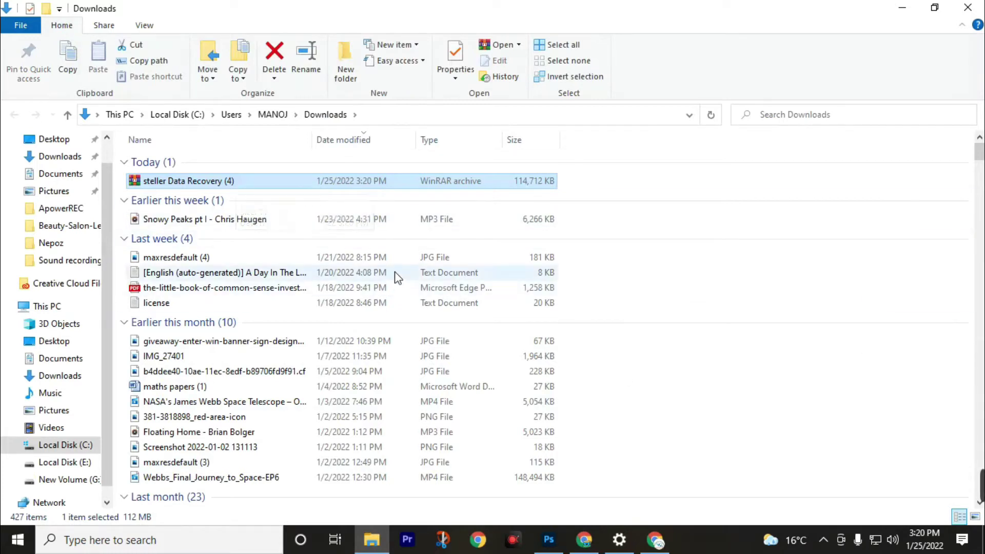
Extract steller Data Recovery.rar into its own folder, entering the archive password.
{"action": "right_click", "coordinate": [257, 183]}
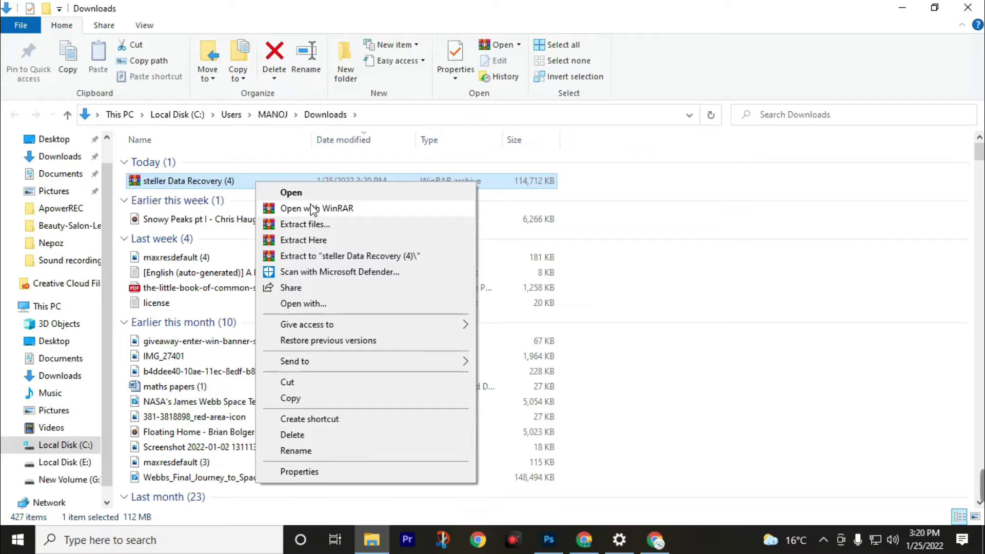
{"action": "left_click", "coordinate": [396, 256]}
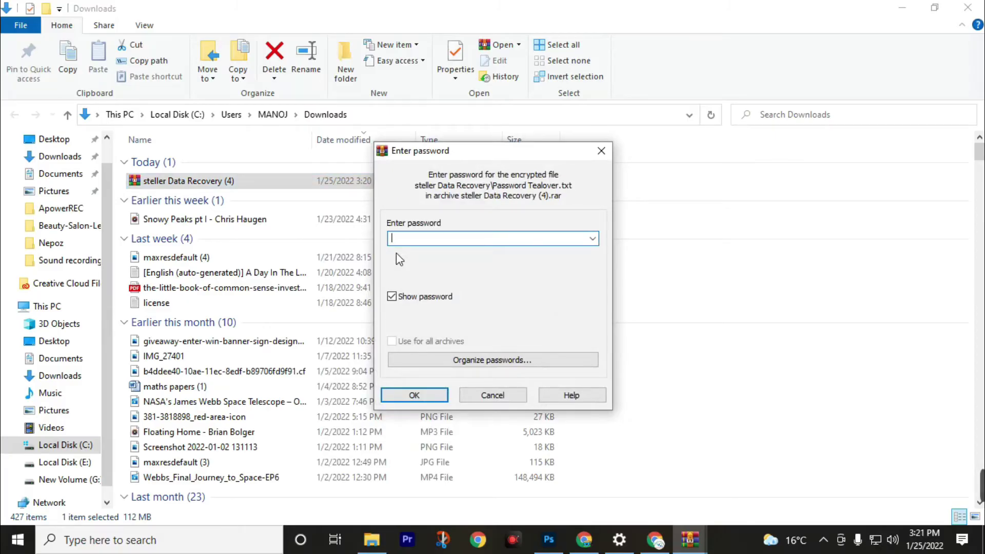
{"action": "type", "text": "tealover"}
{"action": "left_click", "coordinate": [414, 396]}
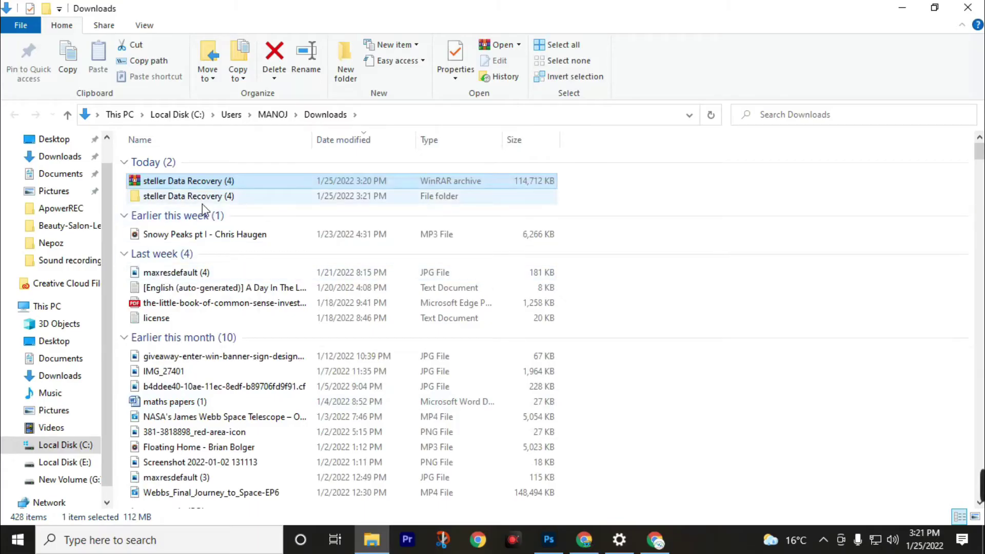
Open steller Data Recovery (4) > steller Data Recovery > Stellar_Data_Recovery_Professional_9.0.0.5 and run setup.
{"action": "double_click", "coordinate": [255, 198]}
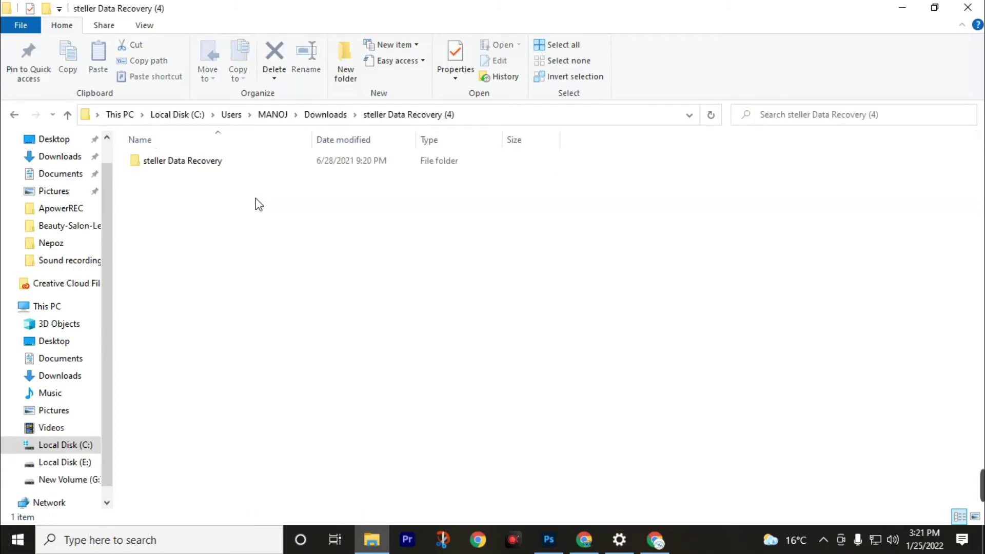
{"action": "double_click", "coordinate": [236, 161]}
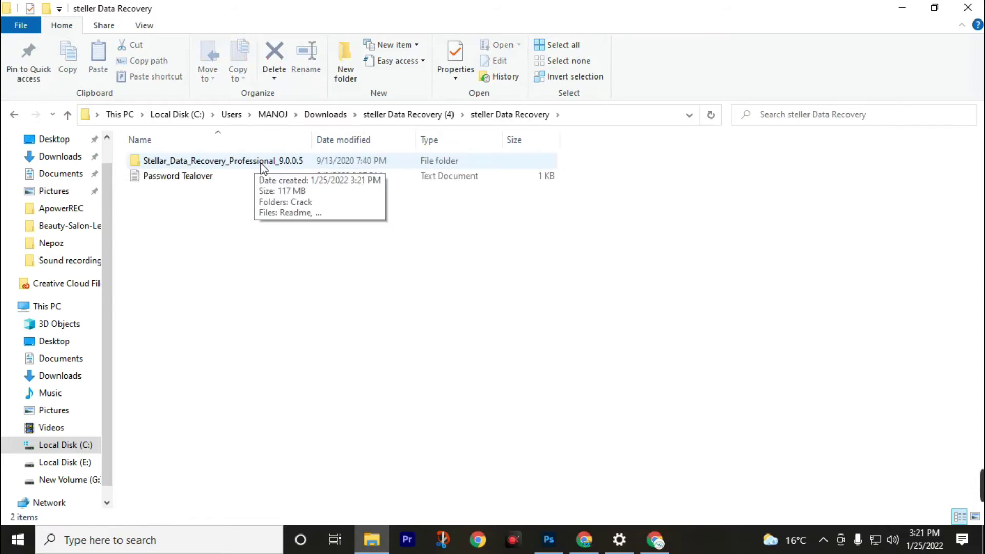
{"action": "double_click", "coordinate": [261, 162]}
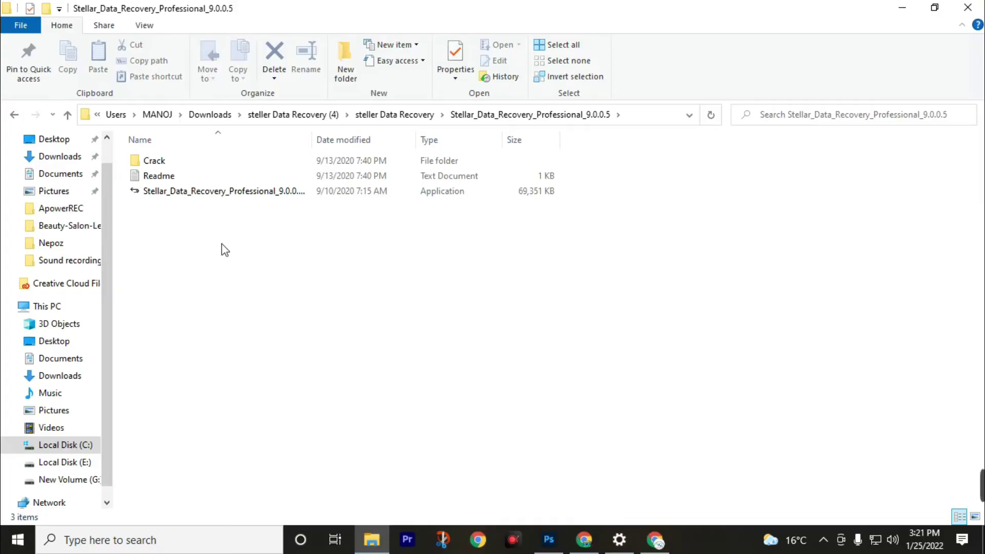
{"action": "double_click", "coordinate": [243, 197]}
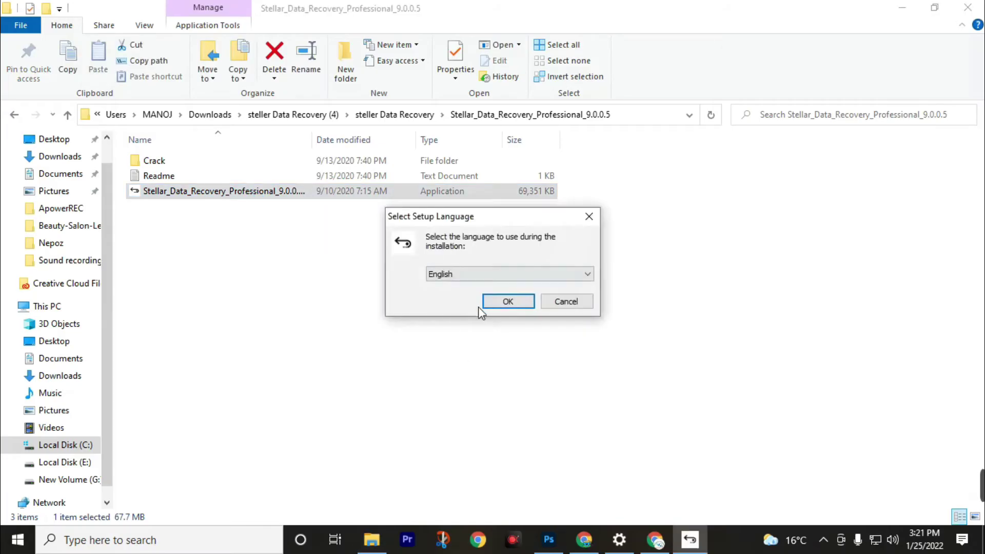
Install in English, keeping the default location, Start Menu folder and additional tasks.
{"action": "left_click", "coordinate": [503, 302]}
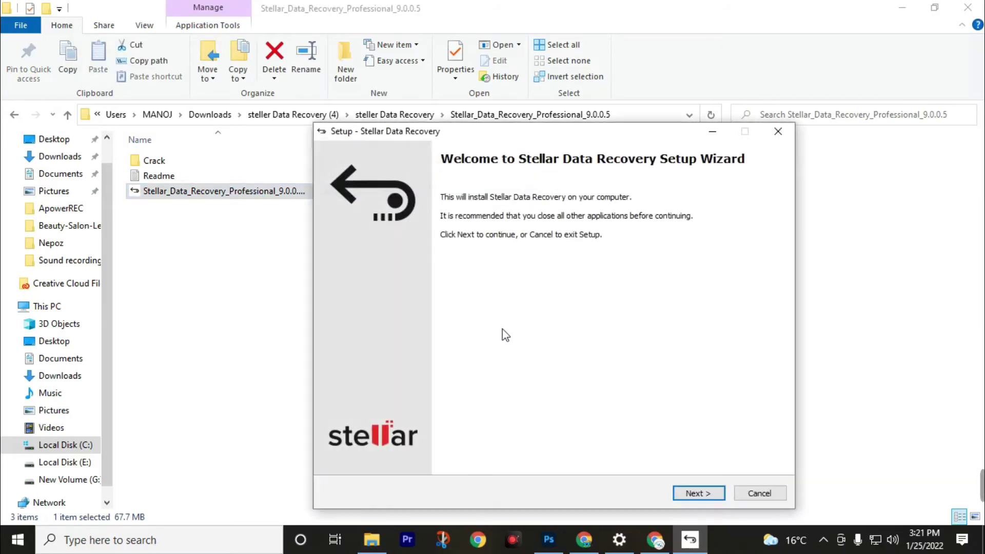
{"action": "left_click", "coordinate": [686, 495]}
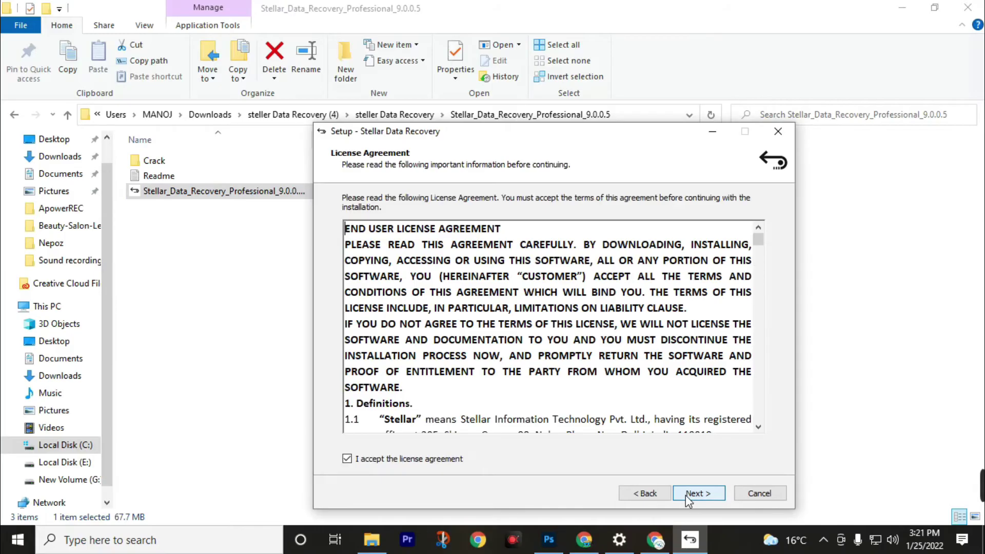
{"action": "left_click", "coordinate": [687, 494]}
{"action": "left_click", "coordinate": [685, 494]}
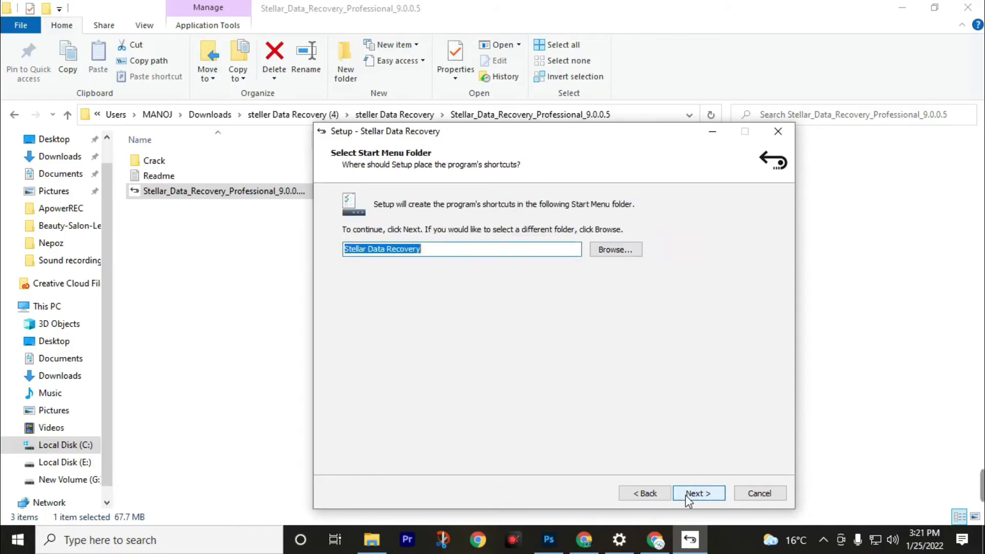
{"action": "left_click", "coordinate": [686, 494]}
{"action": "left_click", "coordinate": [685, 494]}
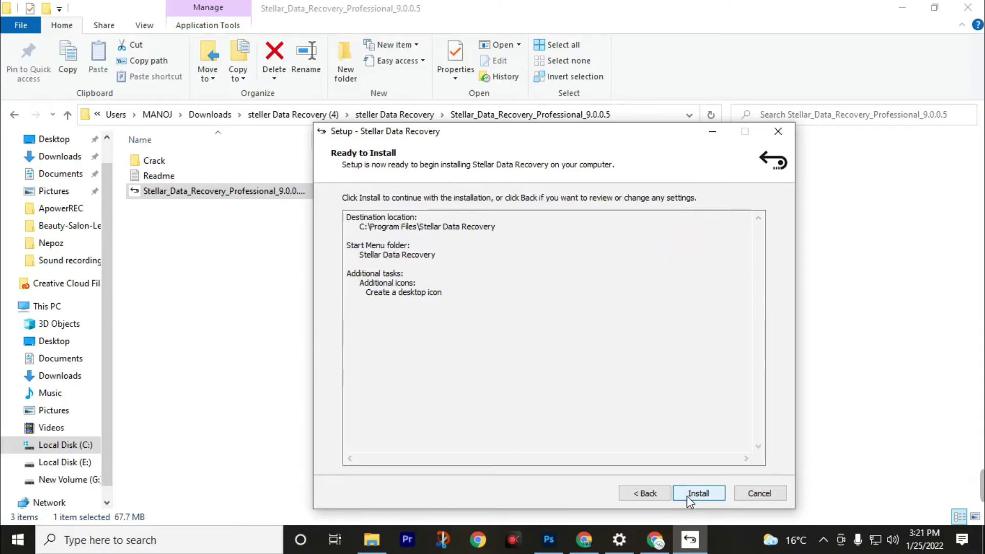
{"action": "left_click", "coordinate": [690, 495]}
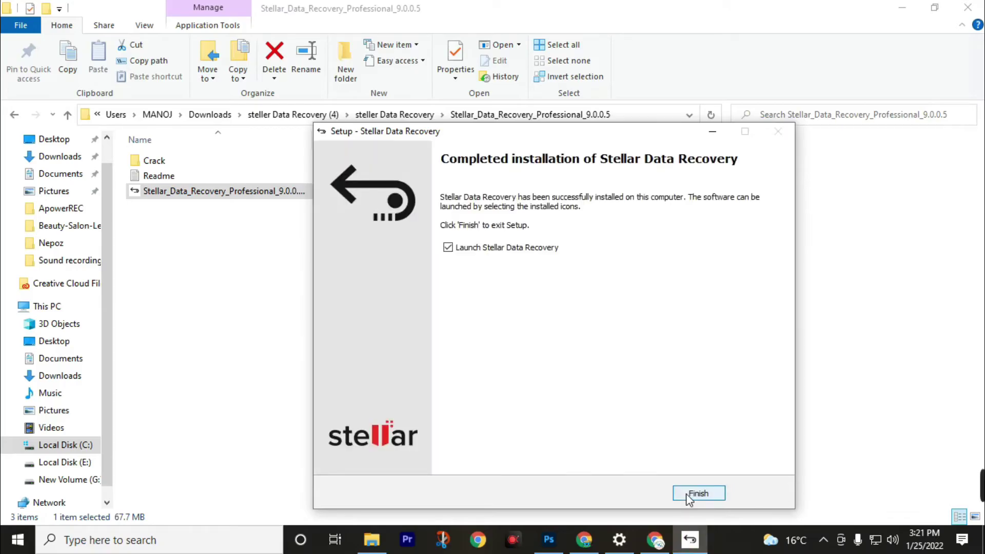
Finish setup, minimise Explorer and Chrome, and close the Stellar Data Recovery demo window.
{"action": "left_click", "coordinate": [690, 495]}
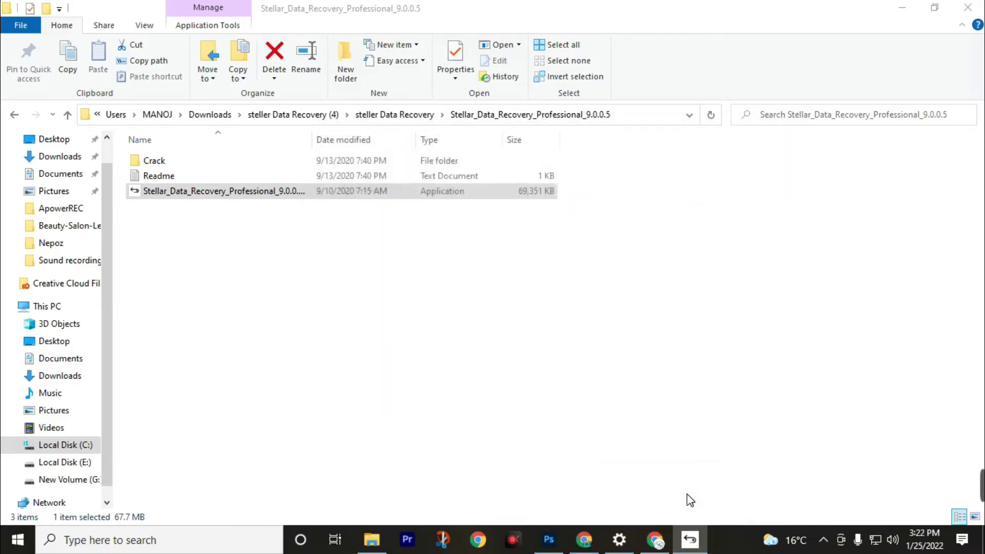
{"action": "left_click", "coordinate": [910, 14]}
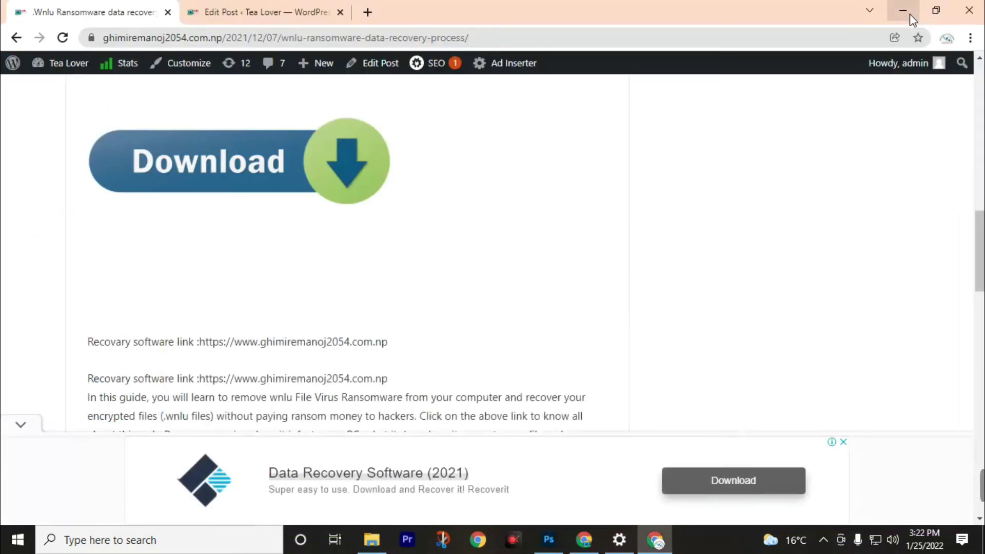
{"action": "left_click", "coordinate": [910, 14]}
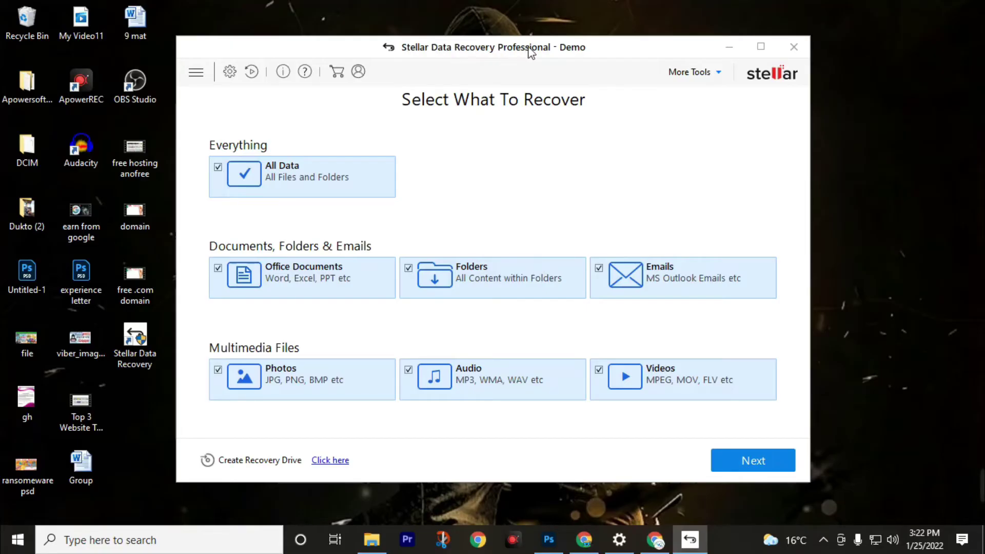
{"action": "mouse_move", "coordinate": [583, 50]}
{"action": "left_mouse_down"}
{"action": "mouse_move", "coordinate": [552, 63]}
{"action": "mouse_move", "coordinate": [581, 60]}
{"action": "left_mouse_up"}
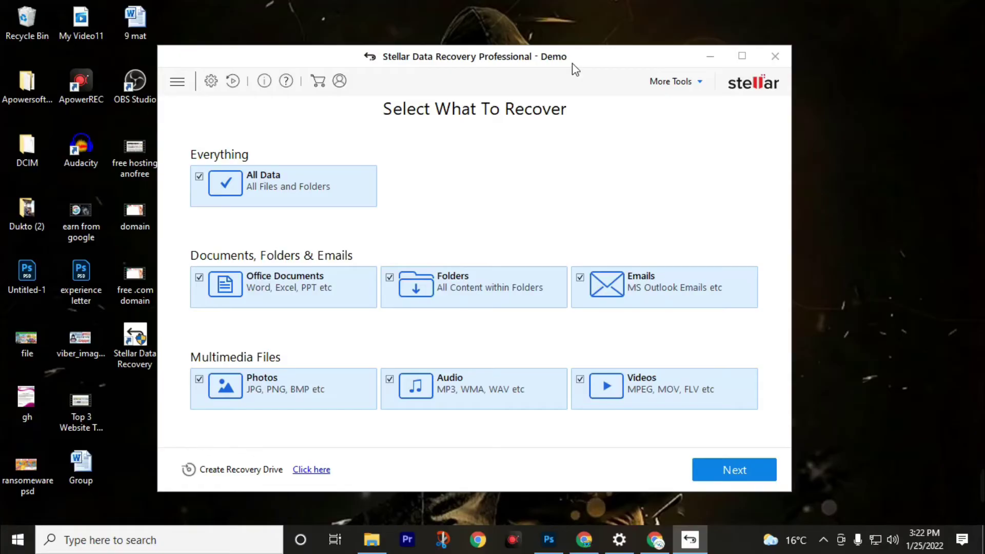
{"action": "left_click", "coordinate": [777, 67]}
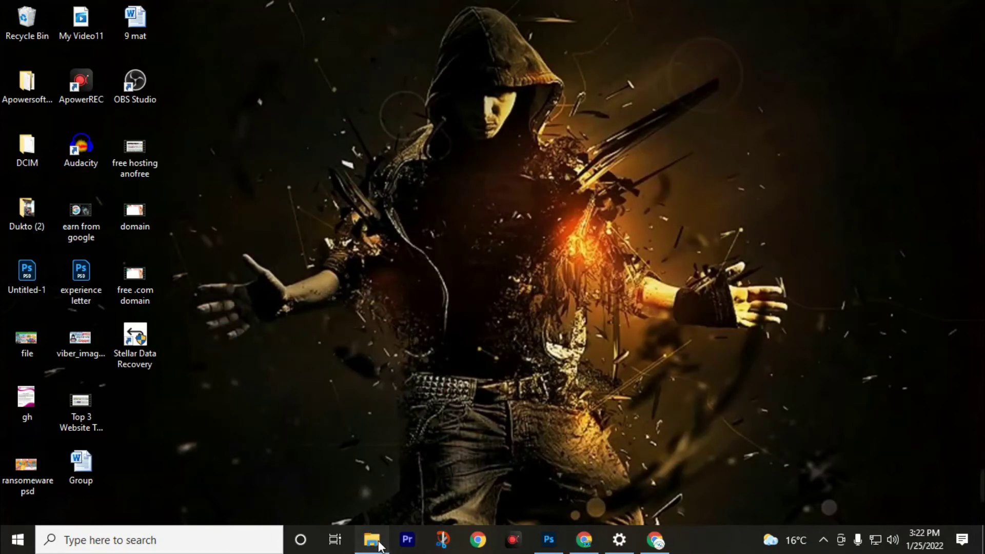
Copy StellarDataRecovery from the Crack\x64\DR folder.
{"action": "left_click", "coordinate": [380, 545]}
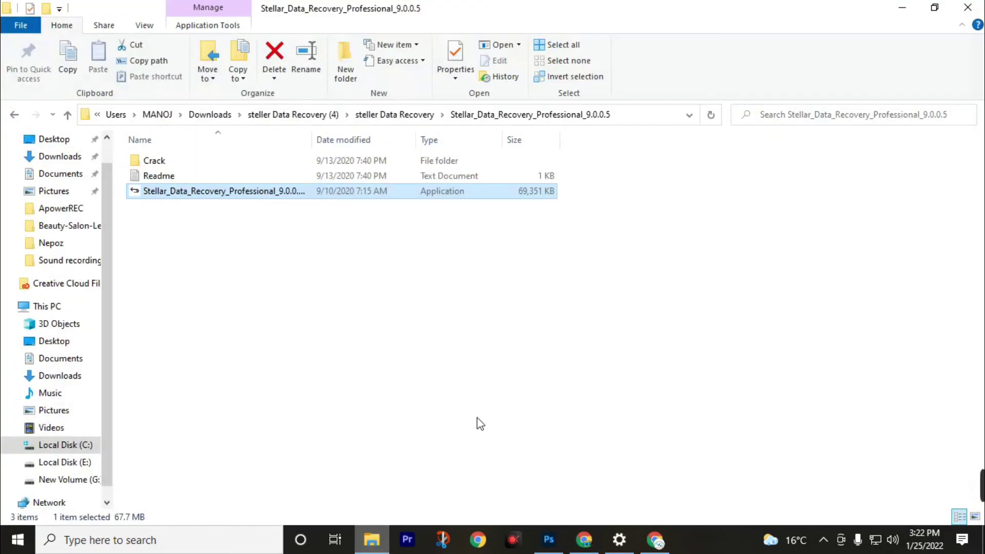
{"action": "double_click", "coordinate": [174, 163]}
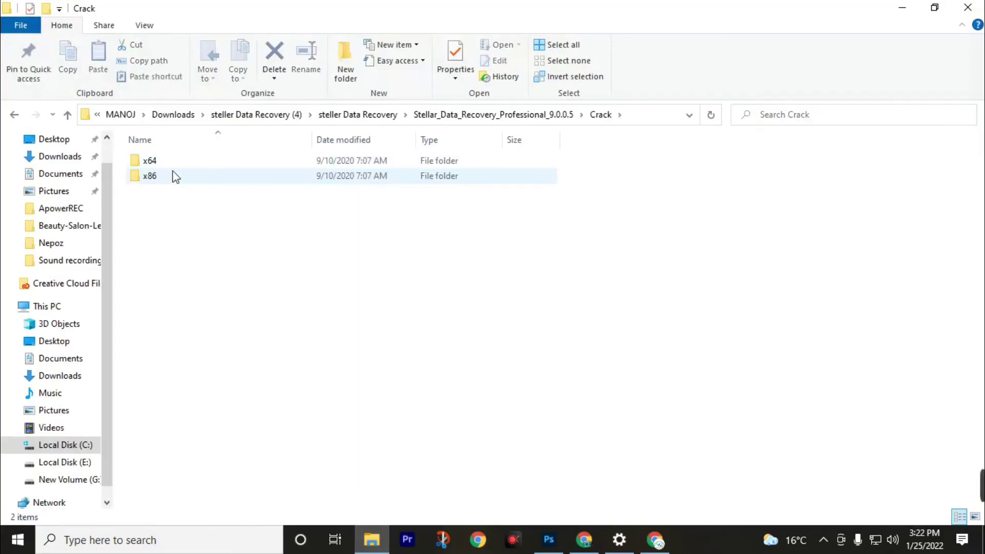
{"action": "double_click", "coordinate": [204, 163]}
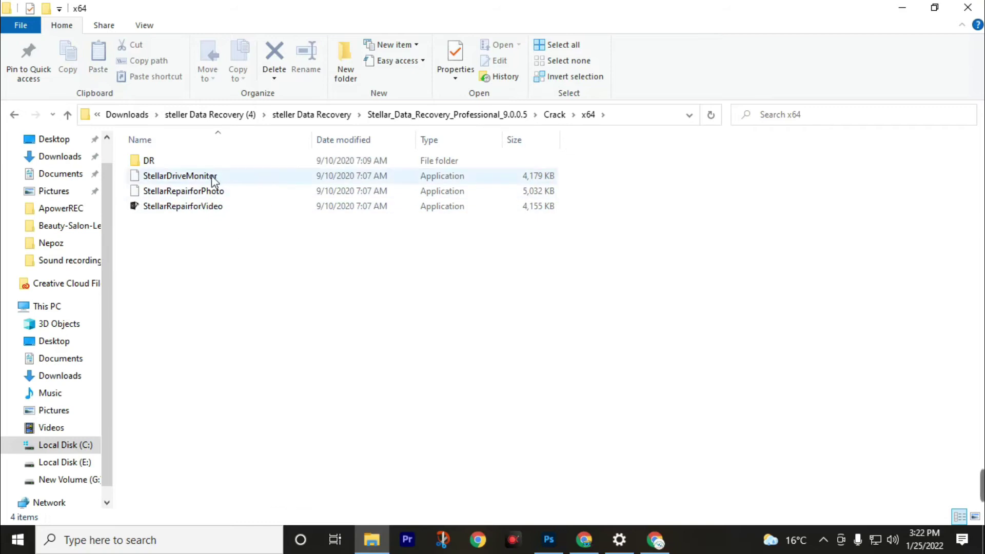
{"action": "left_click", "coordinate": [164, 162]}
{"action": "double_click", "coordinate": [163, 162]}
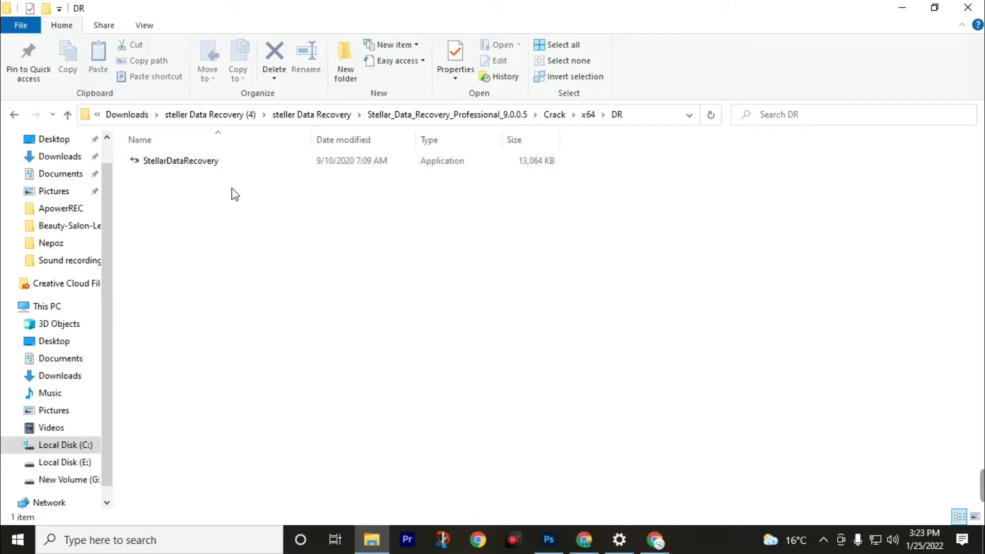
{"action": "right_click", "coordinate": [238, 164]}
{"action": "left_click", "coordinate": [268, 431]}
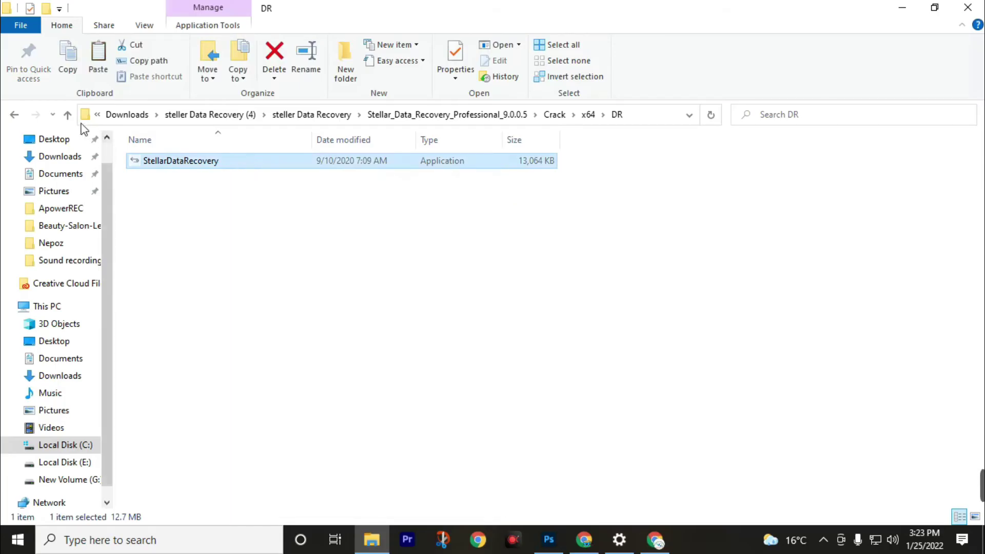
Paste StellarDataRecovery into Crack\x64, then copy all four x64 applications.
{"action": "left_click", "coordinate": [67, 115]}
{"action": "right_click", "coordinate": [195, 247]}
{"action": "left_click", "coordinate": [231, 345]}
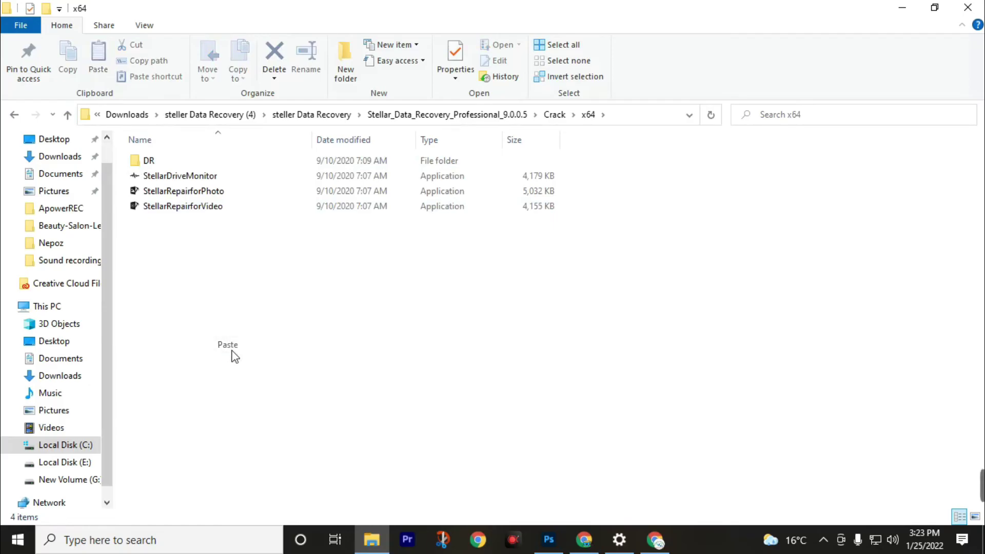
{"action": "left_click_drag", "start_coordinate": [248, 274], "coordinate": [232, 171]}
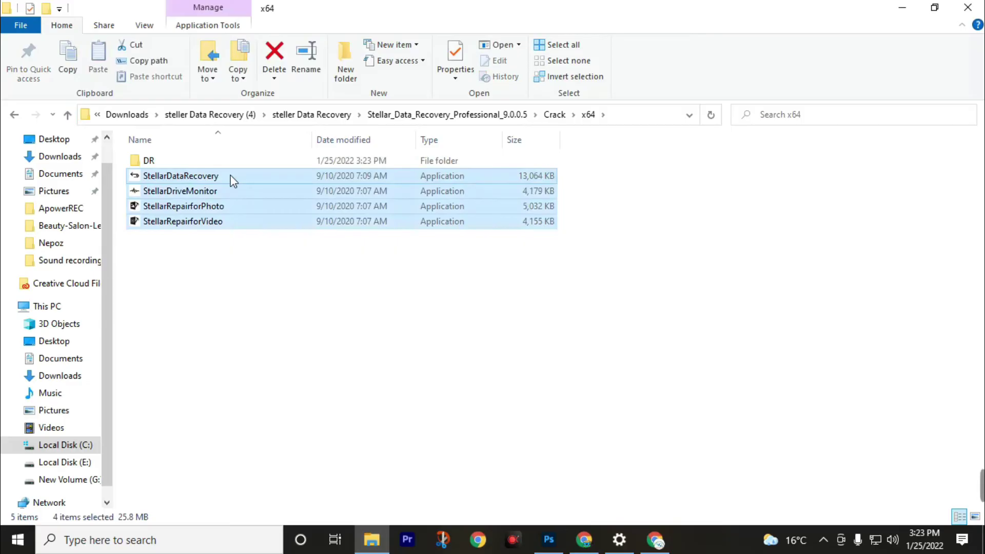
{"action": "right_click", "coordinate": [232, 171]}
{"action": "left_click", "coordinate": [264, 376]}
Open the desktop shortcut's file location and paste the four files into DR, replacing existing ones.
{"action": "key", "text": "super+d"}
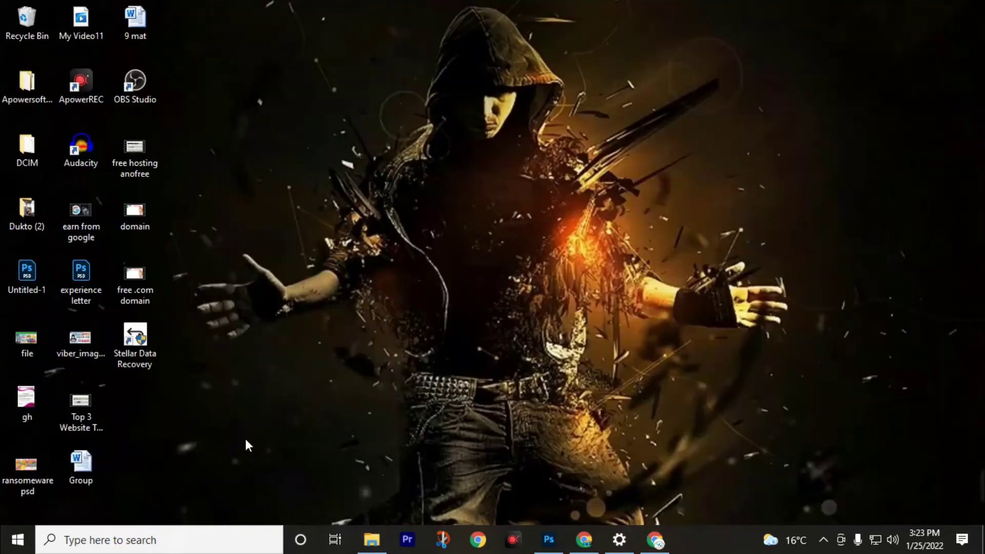
{"action": "right_click", "coordinate": [145, 333]}
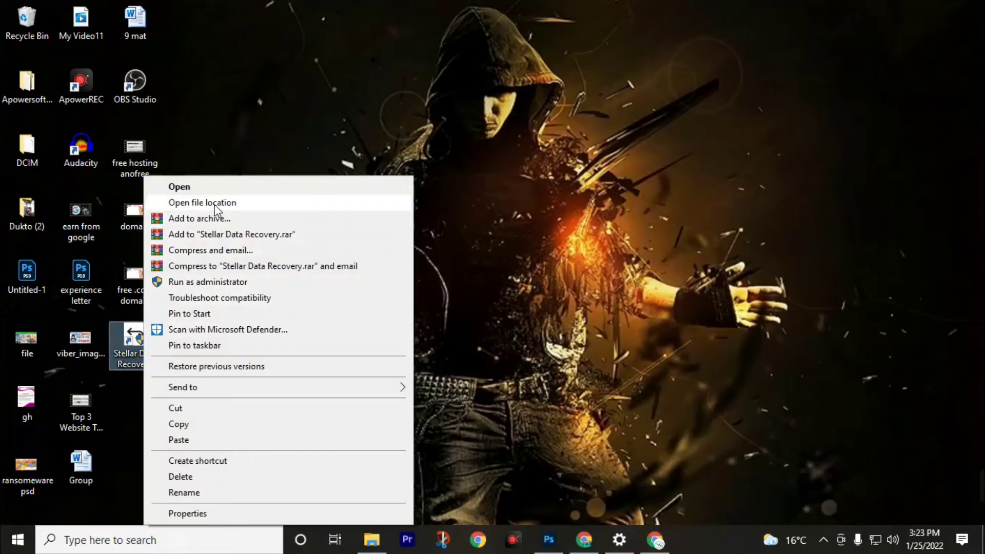
{"action": "left_click", "coordinate": [214, 203]}
{"action": "right_click", "coordinate": [655, 215]}
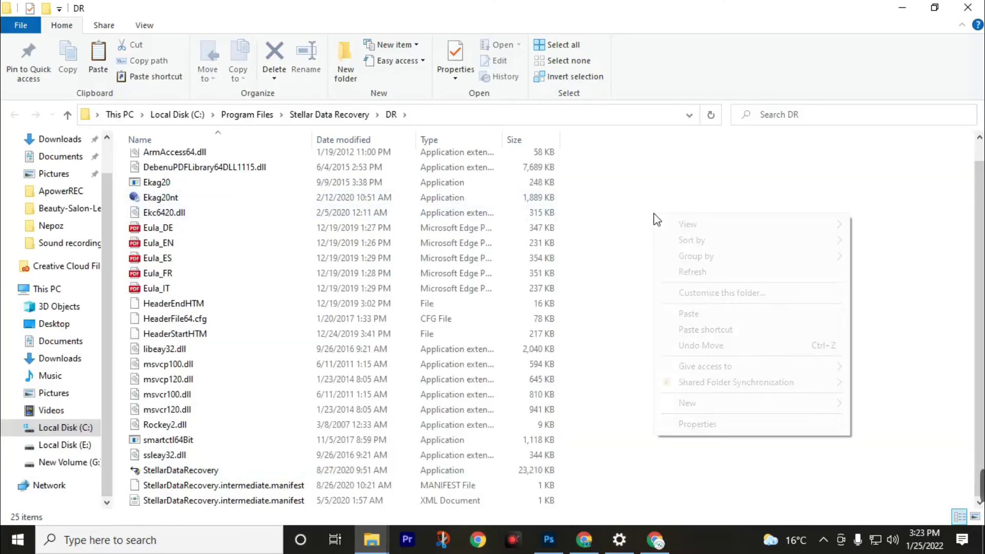
{"action": "left_click", "coordinate": [669, 308]}
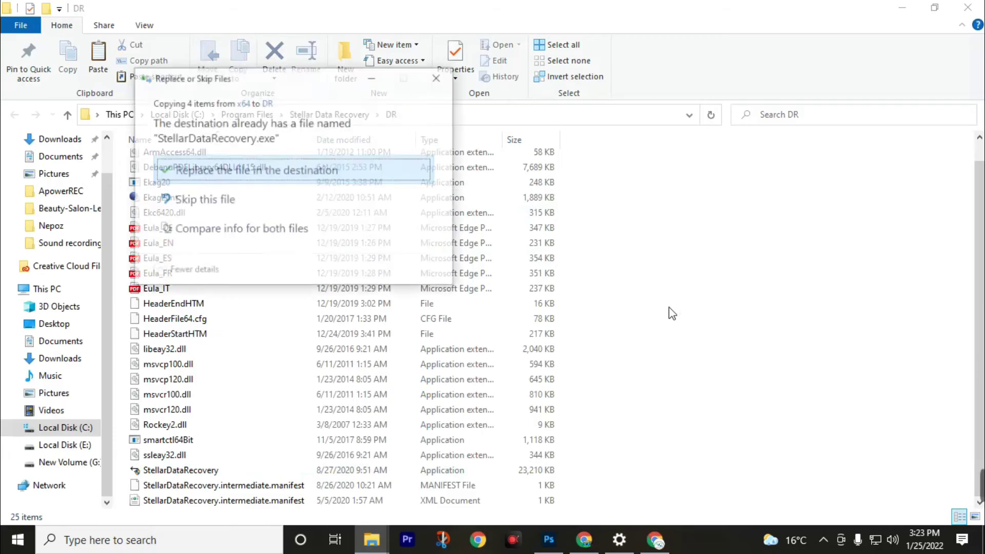
{"action": "left_click", "coordinate": [208, 173]}
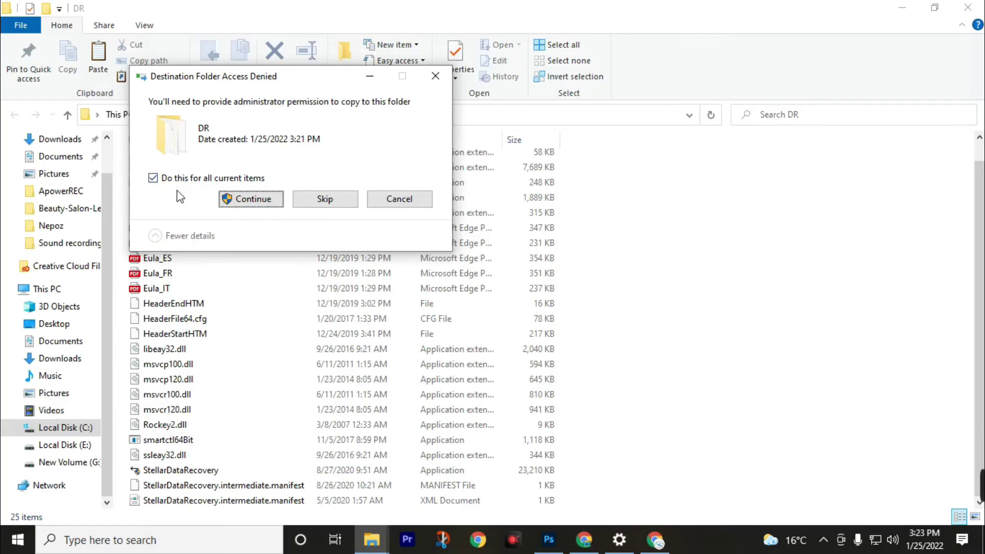
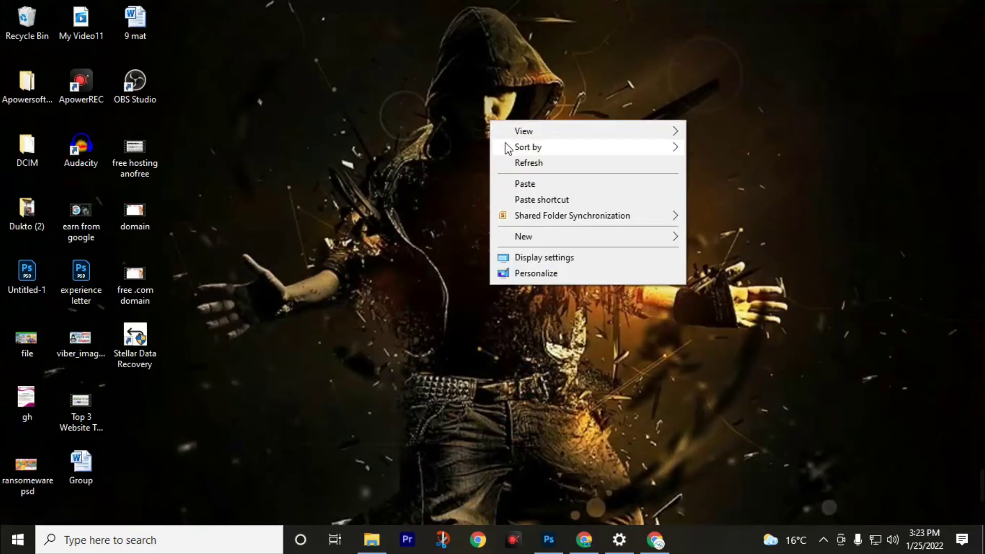
Refresh the desktop and launch Stellar Data Recovery Professional.
{"action": "right_click", "coordinate": [489, 142]}
{"action": "left_click", "coordinate": [510, 182]}
{"action": "double_click", "coordinate": [146, 334]}
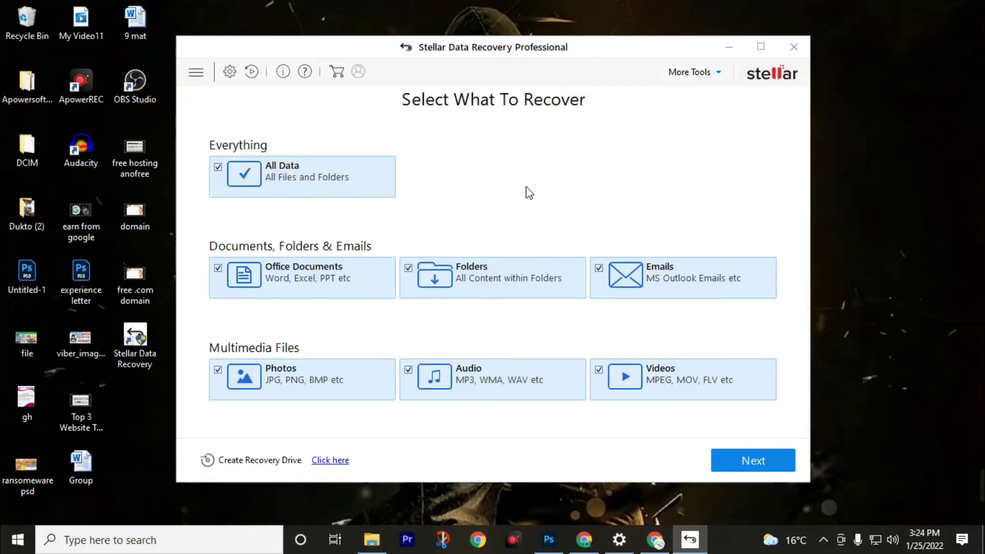
Restrict recovery to Photos only, clearing All Data, and continue.
{"action": "left_click", "coordinate": [218, 168]}
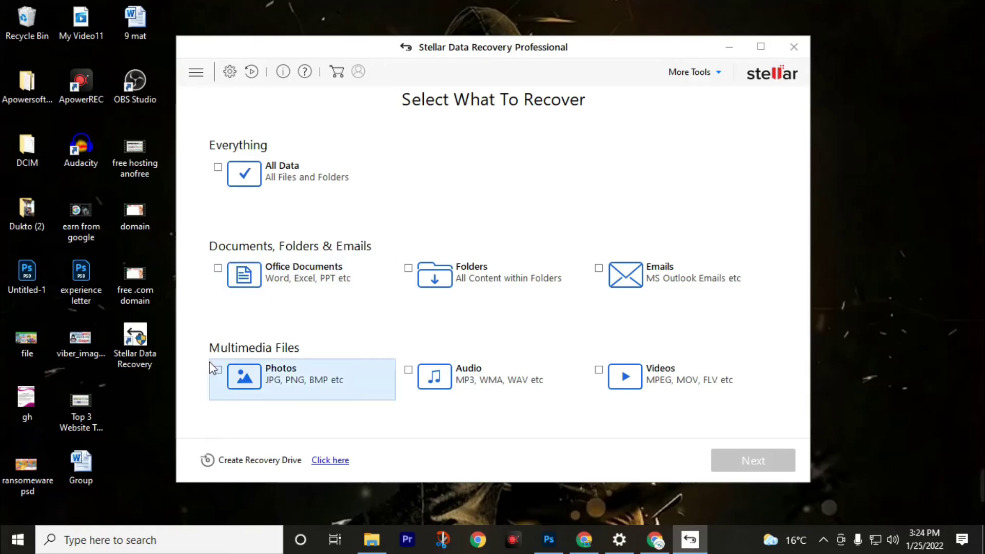
{"action": "left_click", "coordinate": [218, 369]}
{"action": "left_click", "coordinate": [739, 458]}
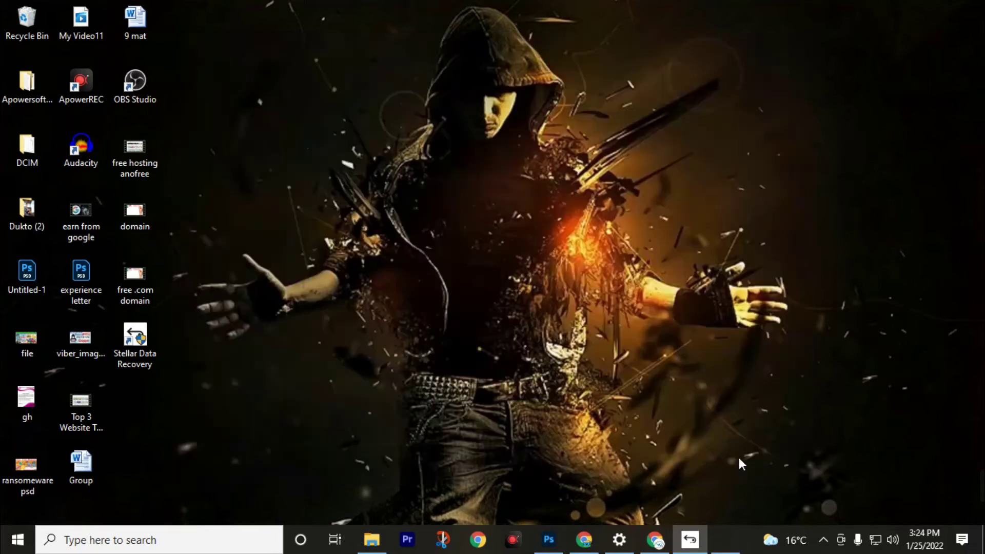
Run a Deep Scan of Local Disk (E:) for photos.
{"action": "left_click", "coordinate": [555, 275]}
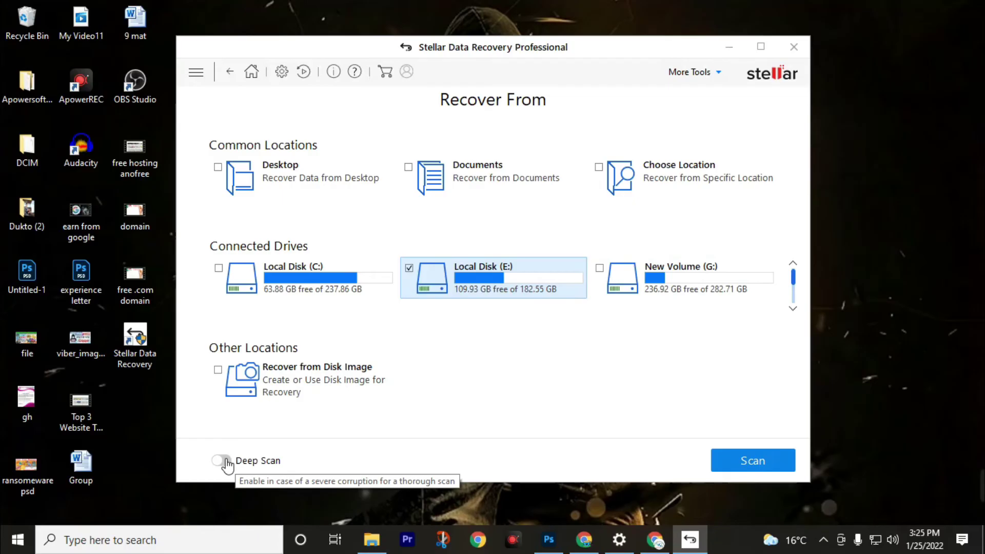
{"action": "left_click", "coordinate": [224, 461]}
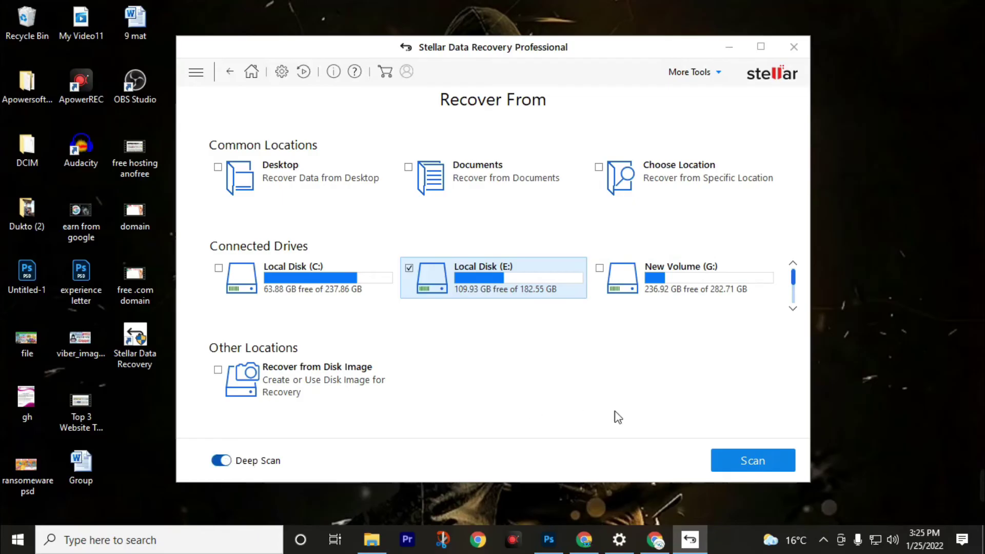
{"action": "left_click", "coordinate": [757, 458]}
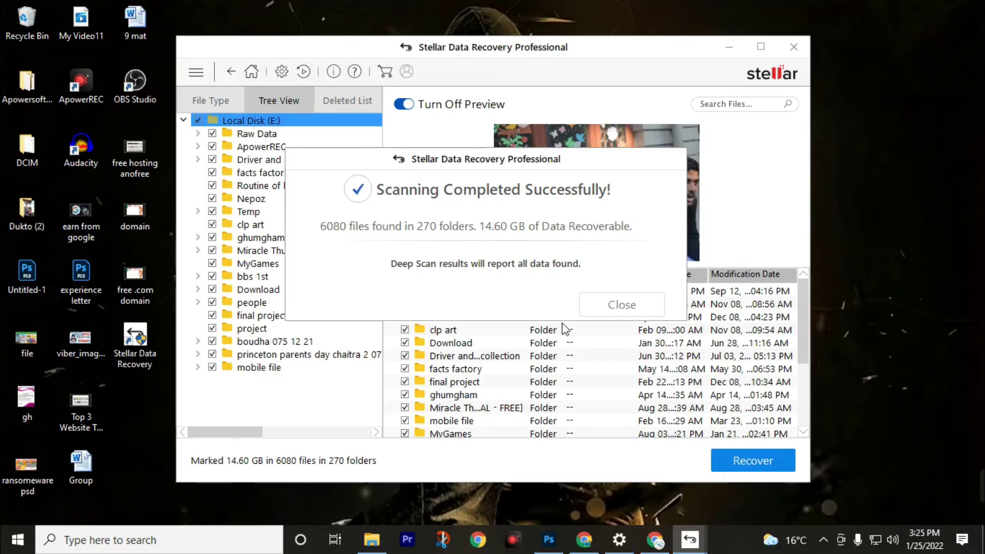
Dismiss the scan summary and unmark all files in the Nepoz folder.
{"action": "left_click", "coordinate": [622, 304]}
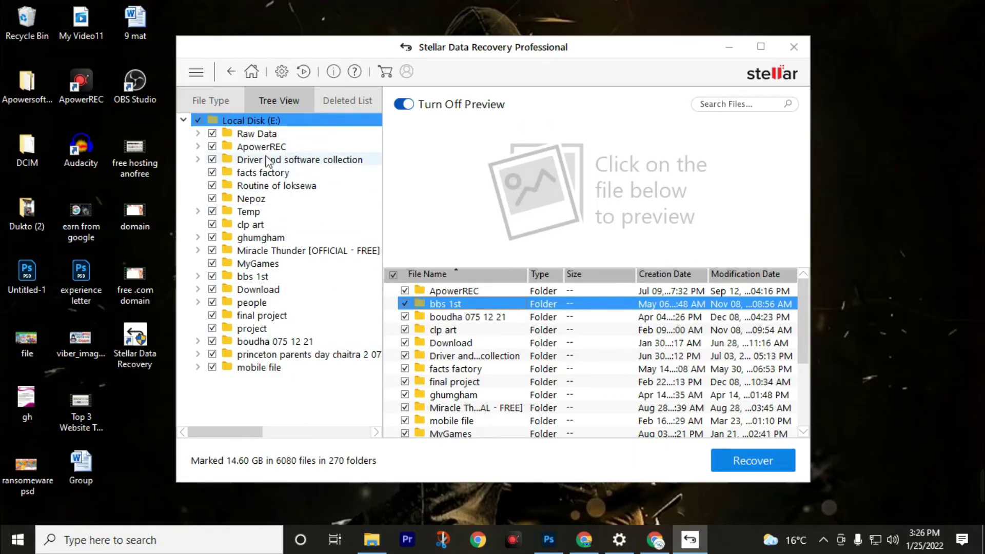
{"action": "left_click", "coordinate": [254, 199]}
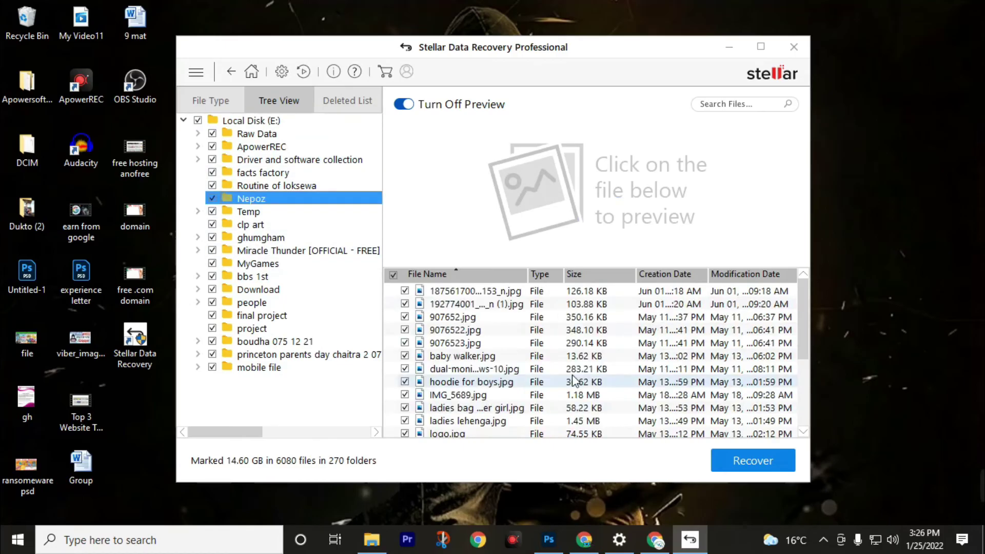
{"action": "left_click", "coordinate": [394, 275]}
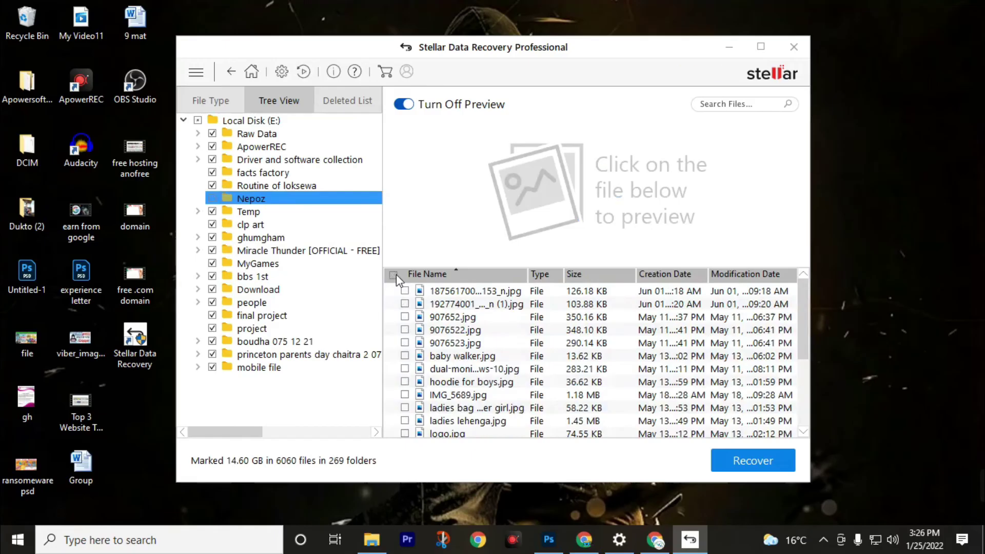
Mark the first three Nepoz photos, including 907652.jpg, and choose Recover.
{"action": "left_click", "coordinate": [405, 291]}
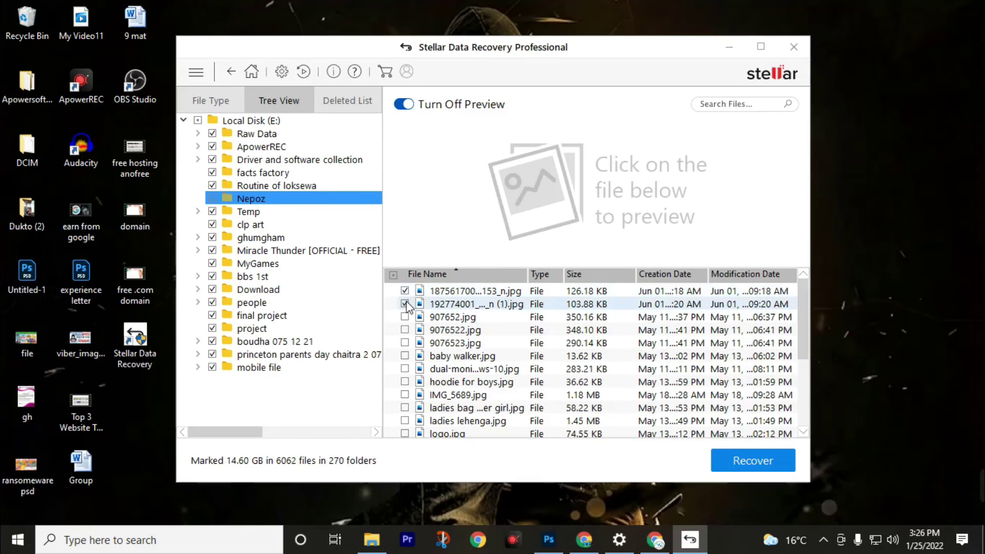
{"action": "left_click", "coordinate": [459, 291]}
{"action": "left_click", "coordinate": [405, 303]}
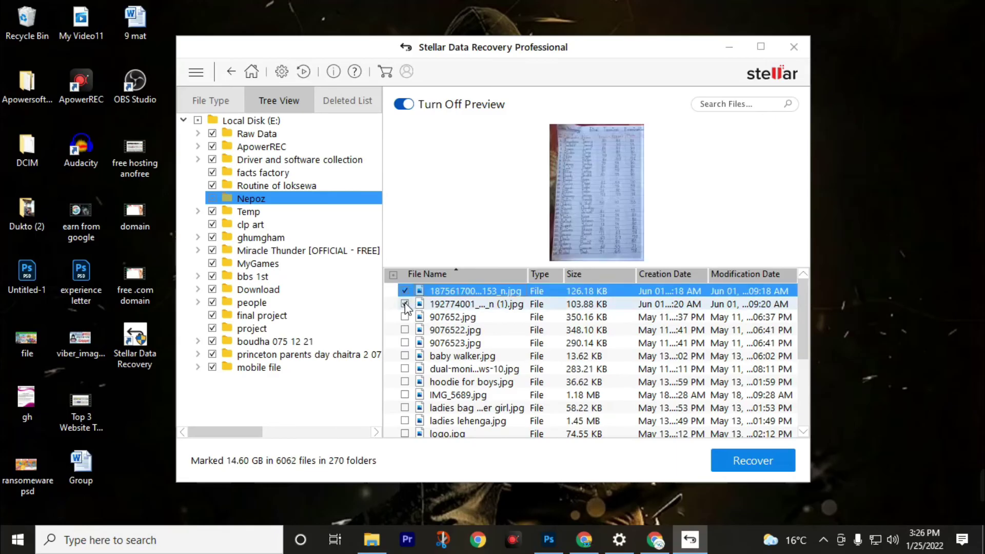
{"action": "left_click", "coordinate": [405, 305]}
{"action": "left_click", "coordinate": [442, 306]}
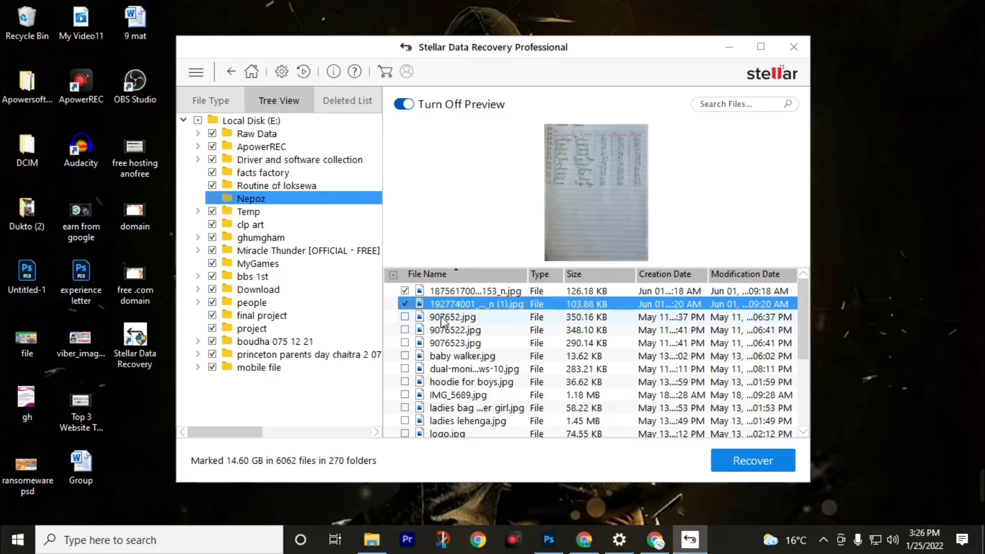
{"action": "left_click", "coordinate": [441, 319]}
{"action": "left_click", "coordinate": [405, 316]}
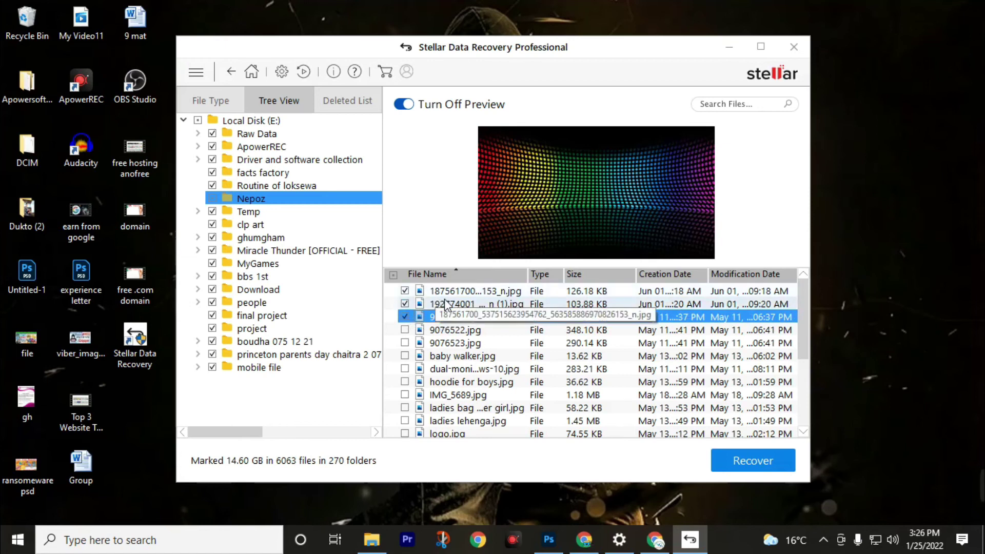
{"action": "left_click", "coordinate": [752, 461]}
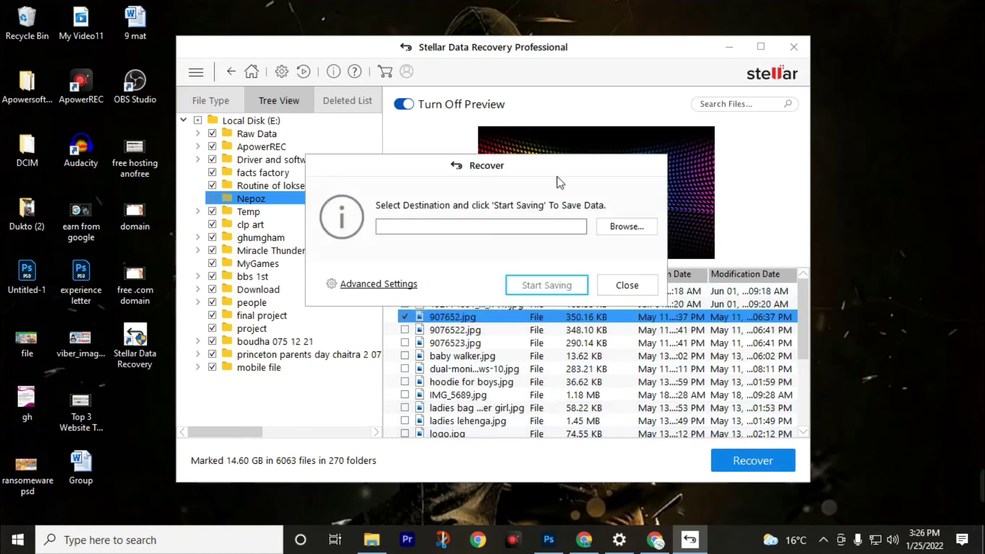
Save the marked photos to New Volume (G:)\sj cam video, then bring Chrome forward.
{"action": "left_click", "coordinate": [621, 226]}
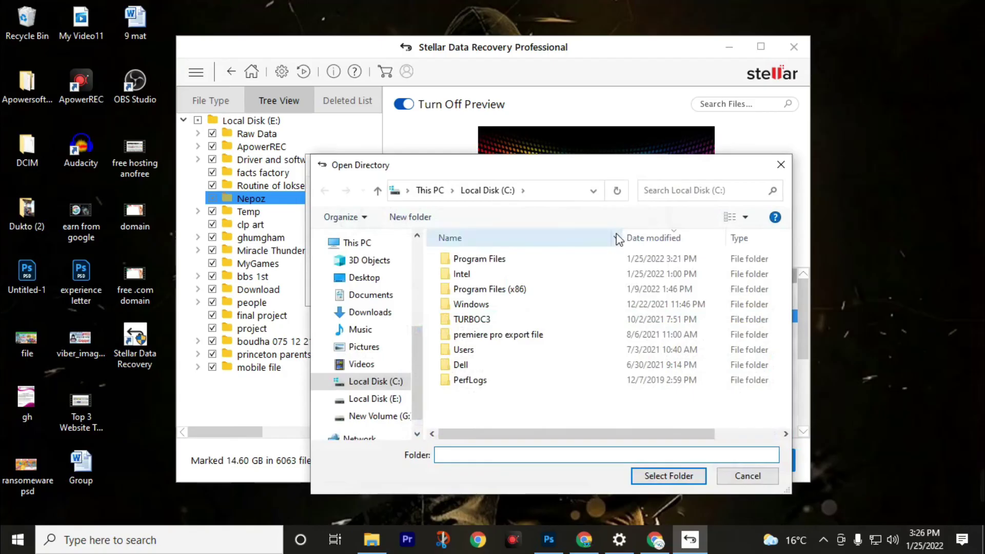
{"action": "scroll", "coordinate": [373, 354], "scroll_direction": "down", "scroll_amount": 1}
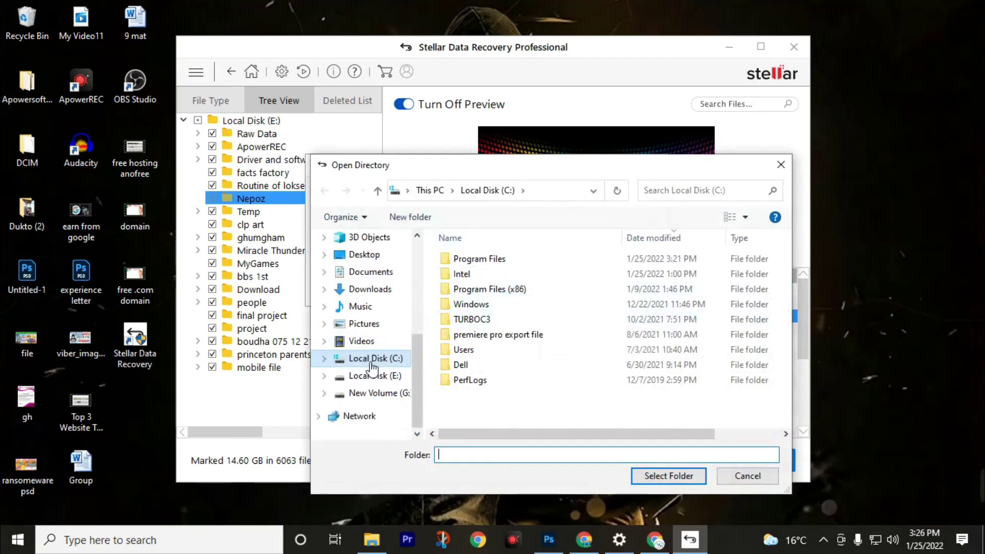
{"action": "left_click", "coordinate": [378, 397]}
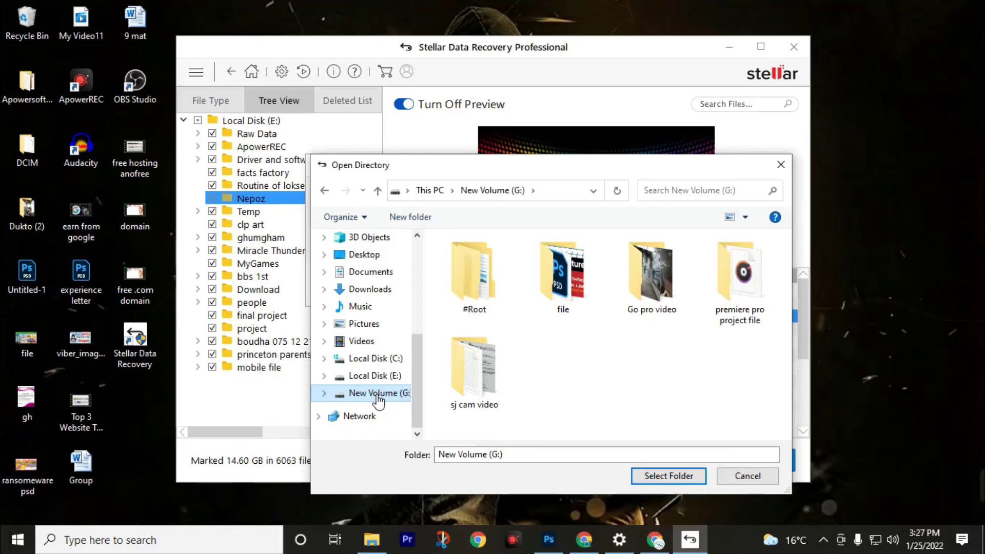
{"action": "left_click", "coordinate": [467, 389]}
{"action": "left_click", "coordinate": [650, 471]}
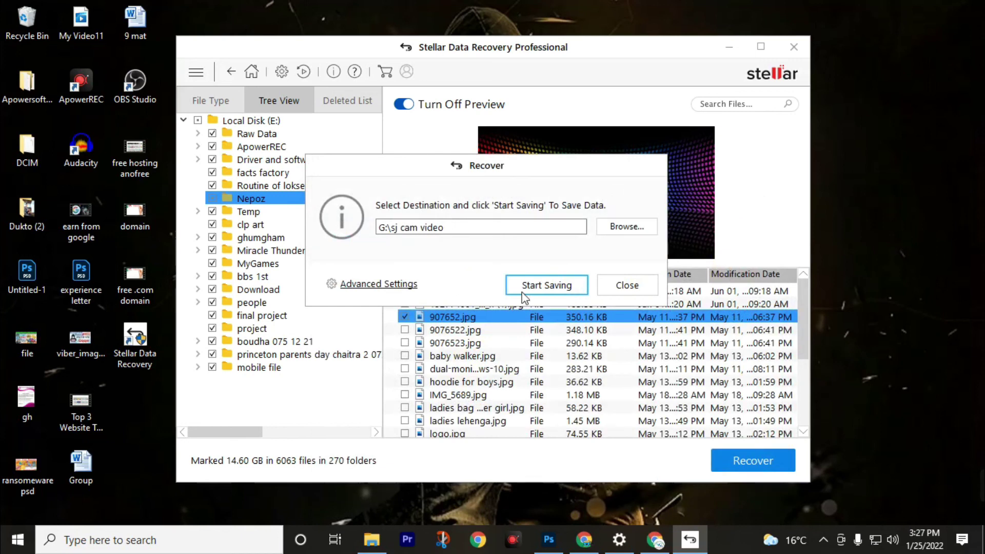
{"action": "left_click", "coordinate": [523, 288]}
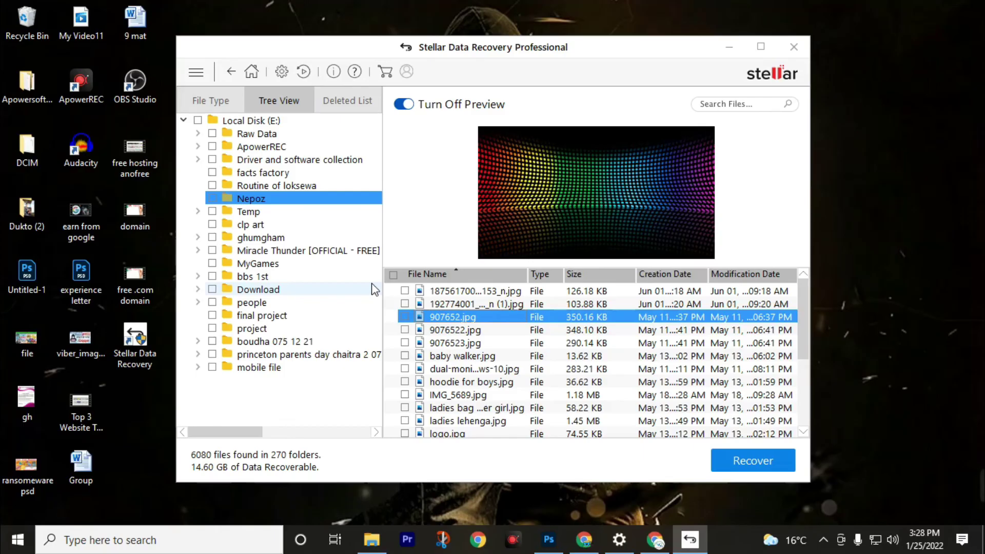
{"action": "left_click", "coordinate": [656, 539]}
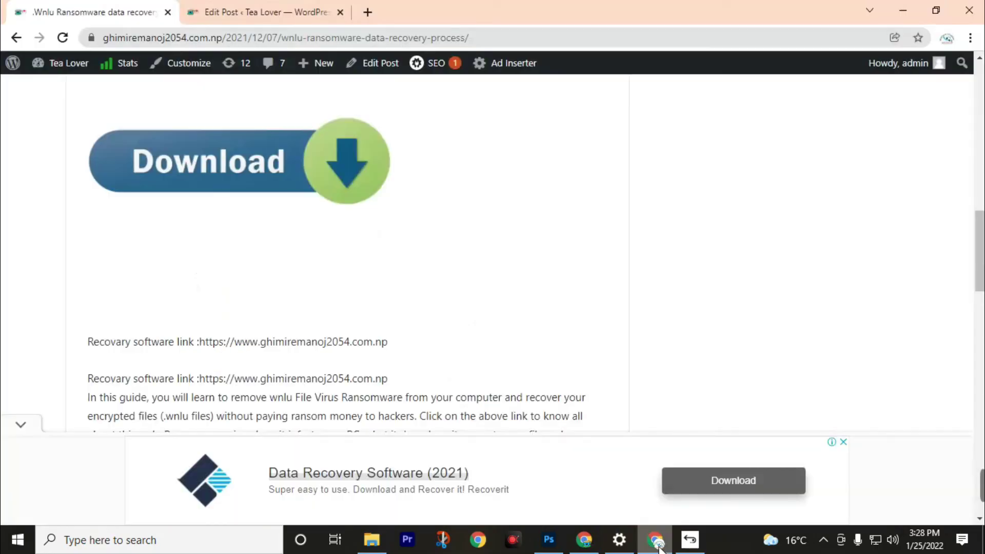
Switch to the other Chrome window and view the Instagram profile tab.
{"action": "left_click", "coordinate": [584, 539]}
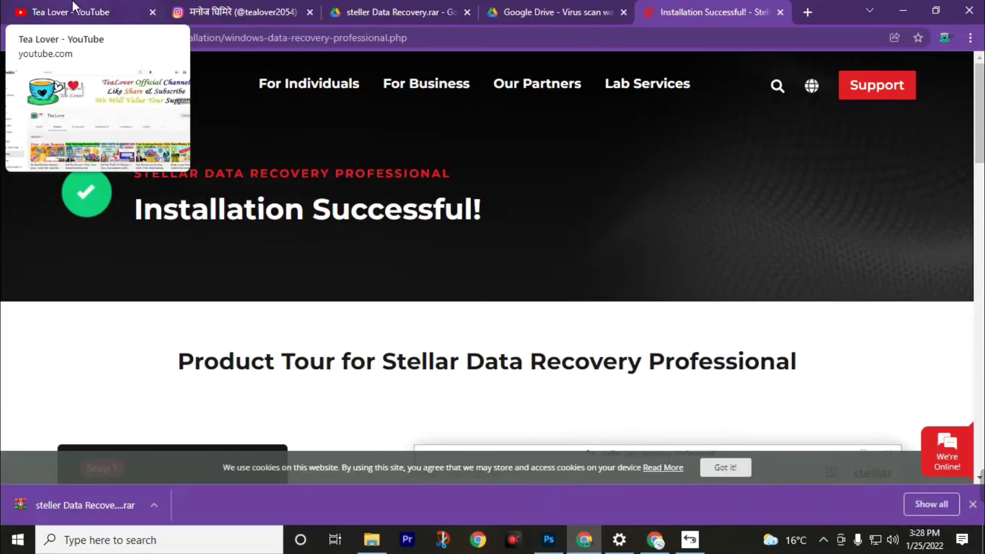
{"action": "left_click", "coordinate": [218, 8]}
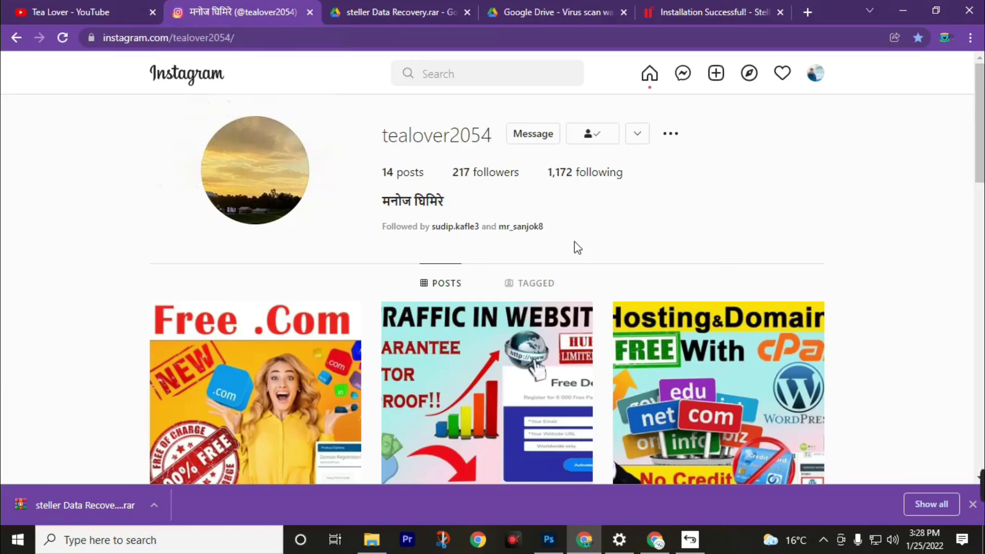
{"action": "scroll", "coordinate": [554, 318], "scroll_direction": "down", "scroll_amount": 3}
{"action": "scroll", "coordinate": [546, 351], "scroll_direction": "up", "scroll_amount": 3}
Move to the YouTube channel tab and scroll down its videos grid.
{"action": "key", "text": "ctrl+shift+Tab"}
{"action": "scroll", "coordinate": [438, 314], "scroll_direction": "down", "scroll_amount": 5}
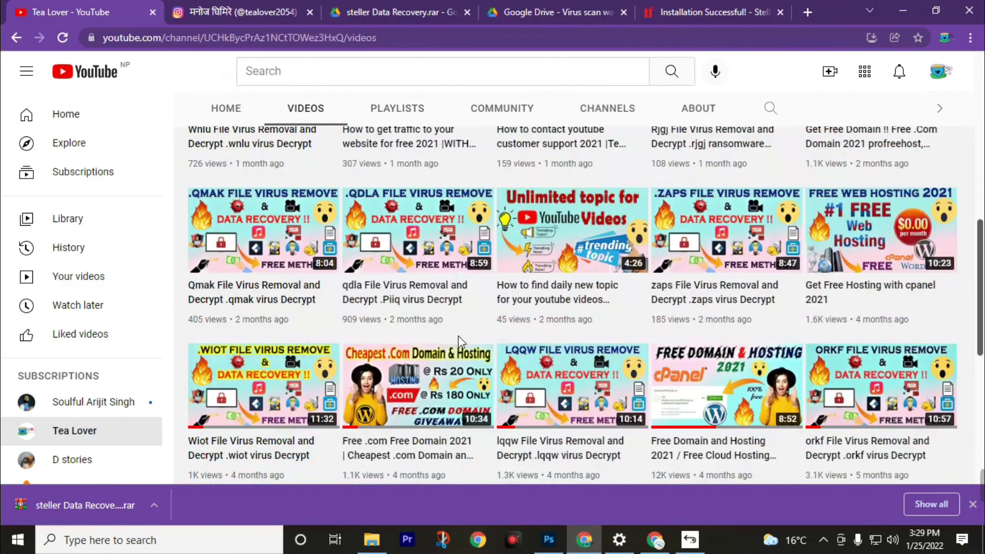
{"action": "scroll", "coordinate": [458, 336], "scroll_direction": "down", "scroll_amount": 1}
{"action": "right_click", "coordinate": [458, 336]}
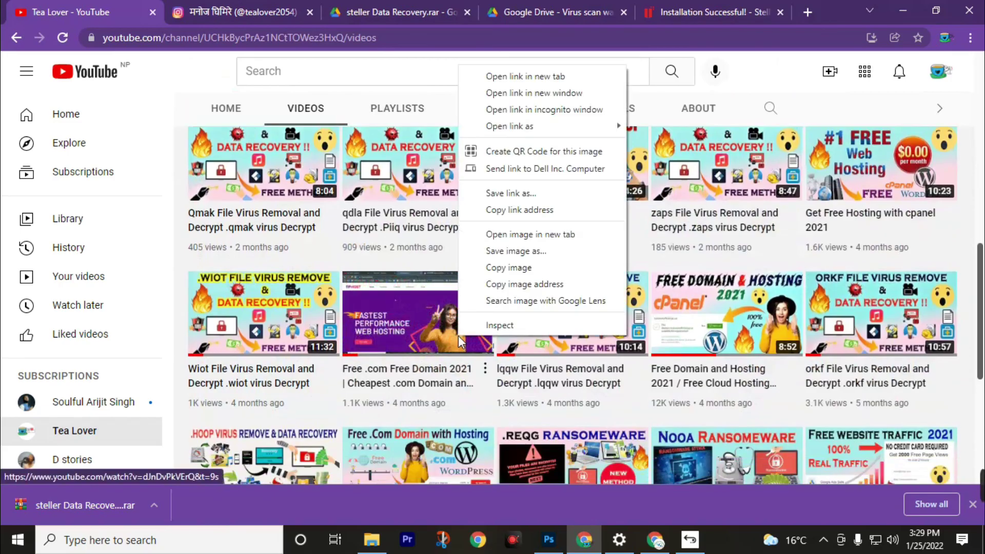
{"action": "scroll", "coordinate": [458, 336], "scroll_direction": "down", "scroll_amount": 5}
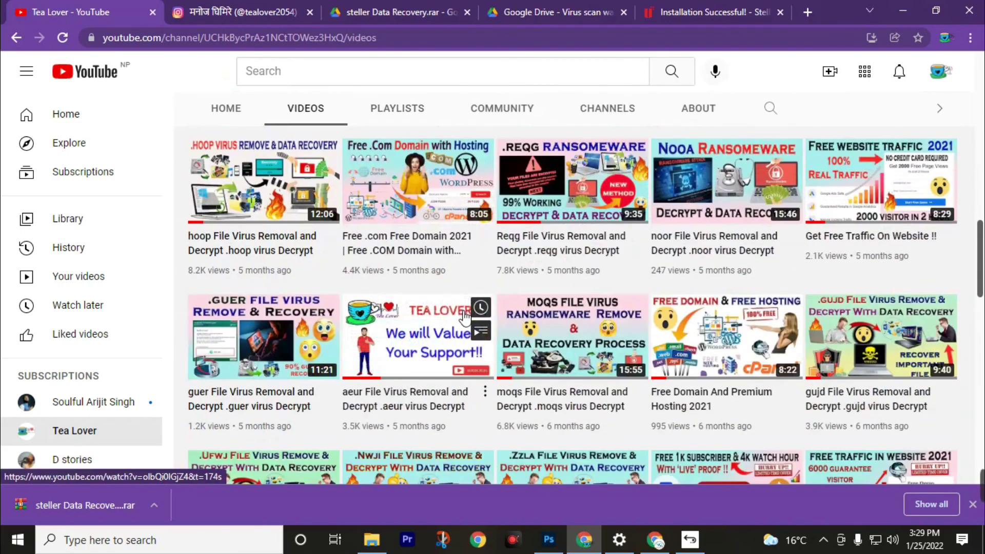